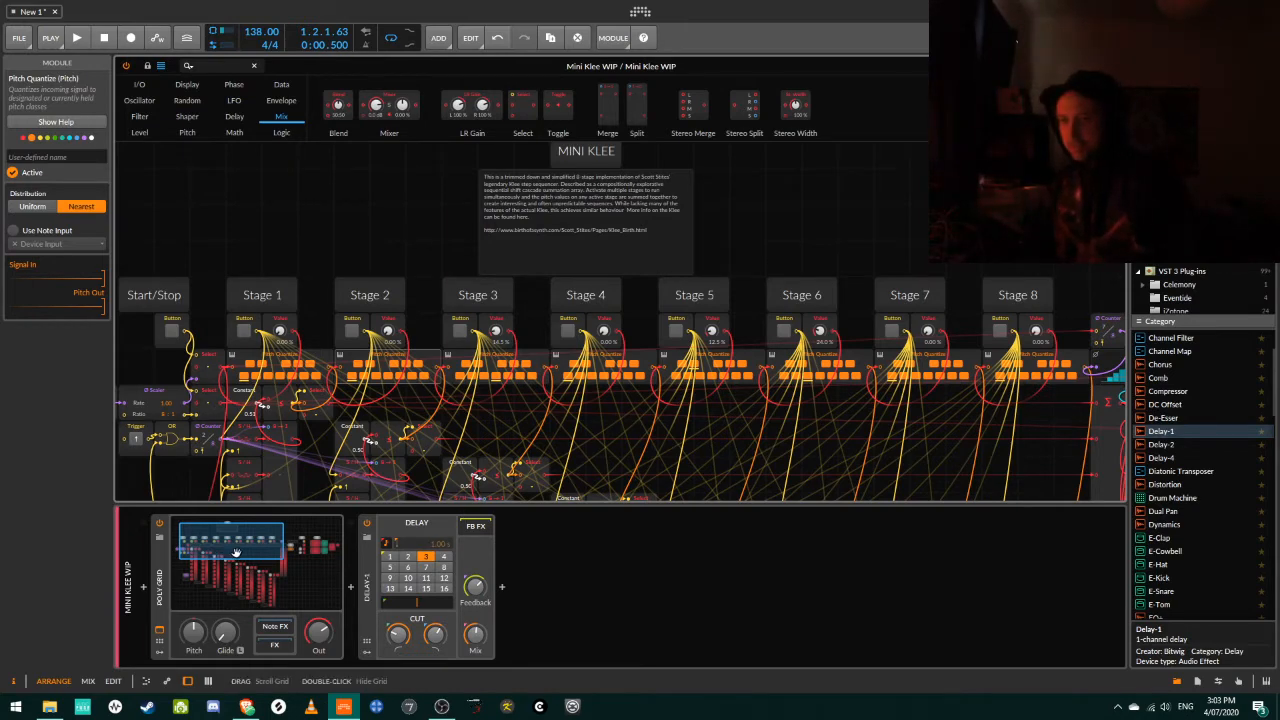
Switch off the Pitch Inversion button next to the Synth Engine section of the Mini Klee patch.
left_click_drag(239, 543, 236, 542)
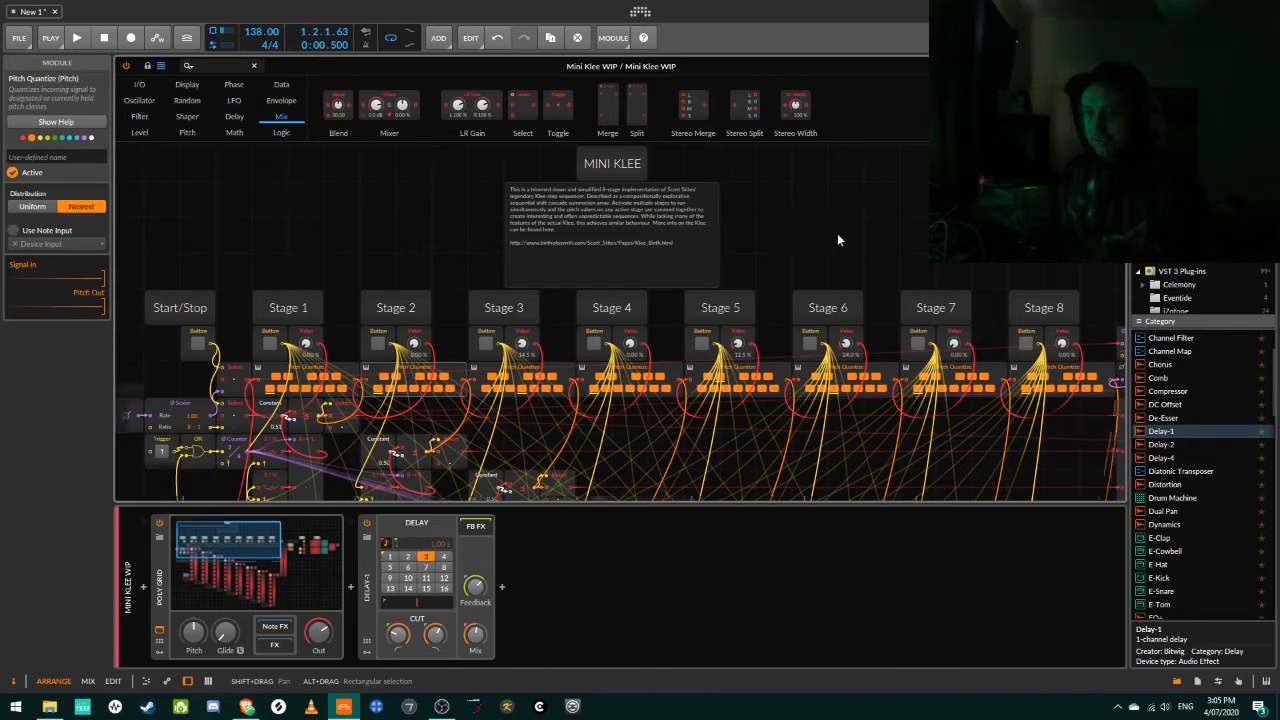
scroll(837, 233, "down", 5)
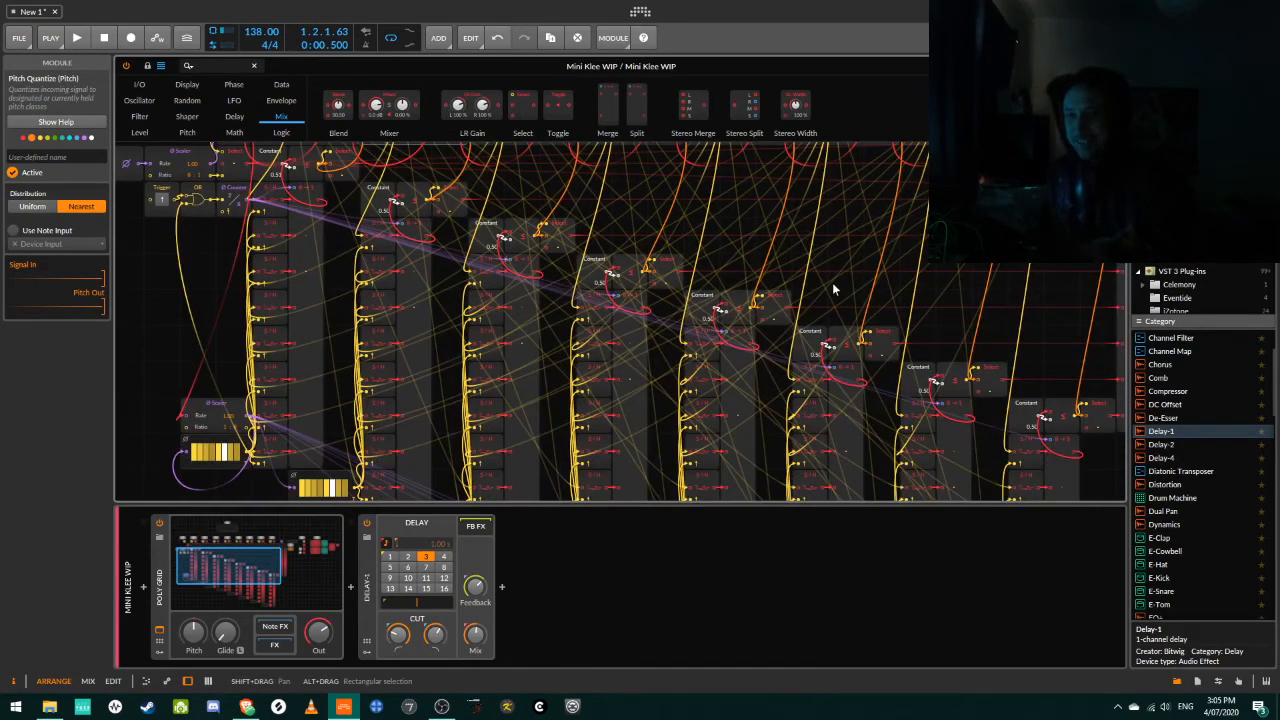
scroll(960, 318, "up", 5)
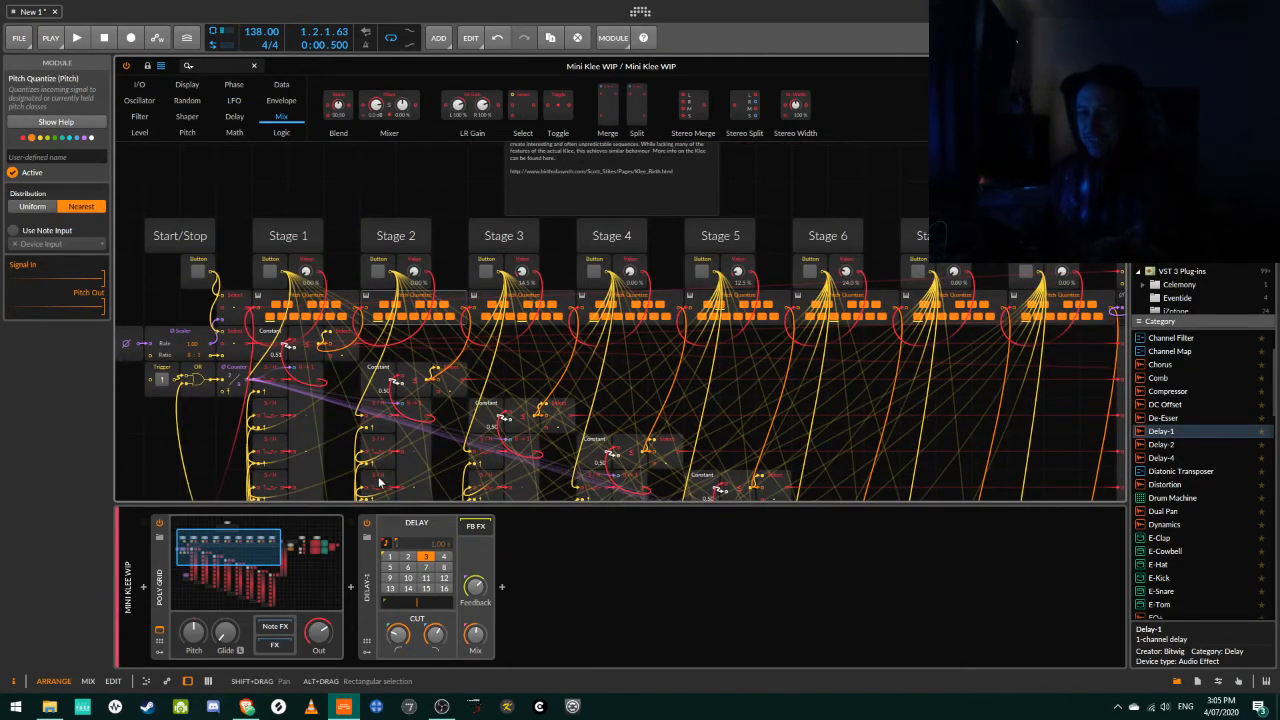
mouse_move(245, 553)
left_mouse_down()
mouse_move(281, 580)
mouse_move(255, 592)
mouse_move(245, 556)
left_mouse_up()
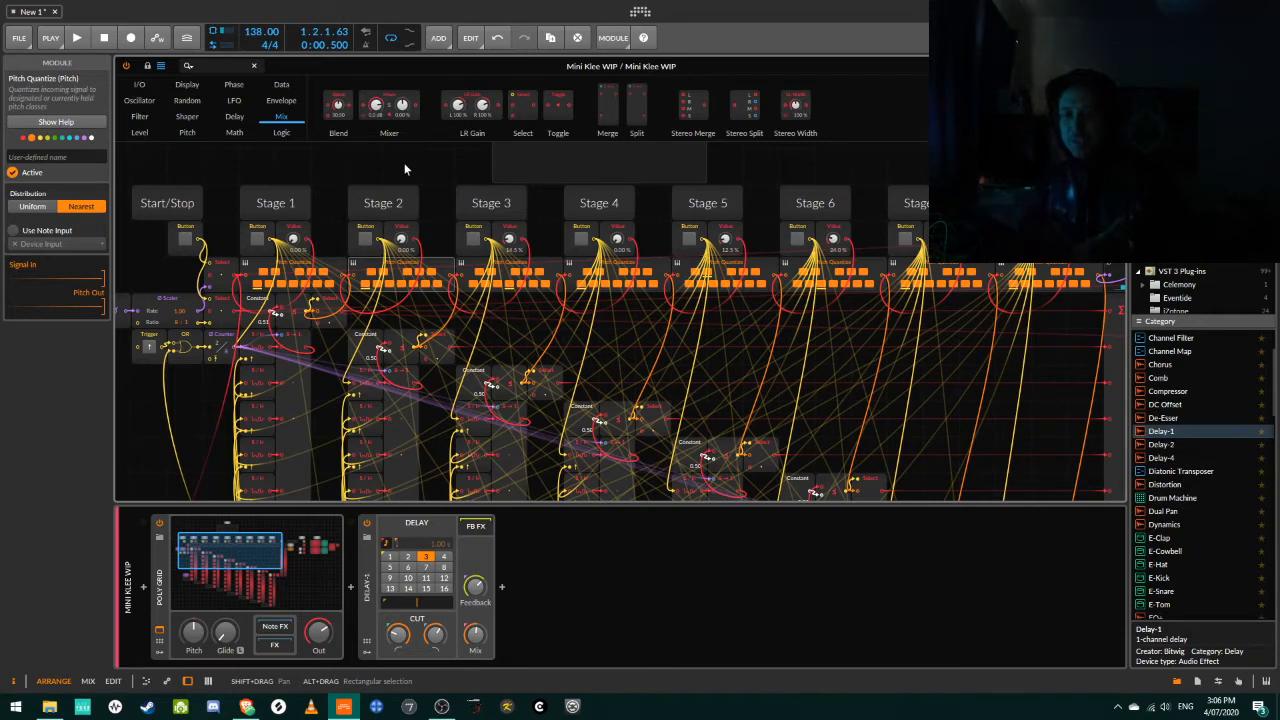
left_click_drag(266, 560, 329, 558)
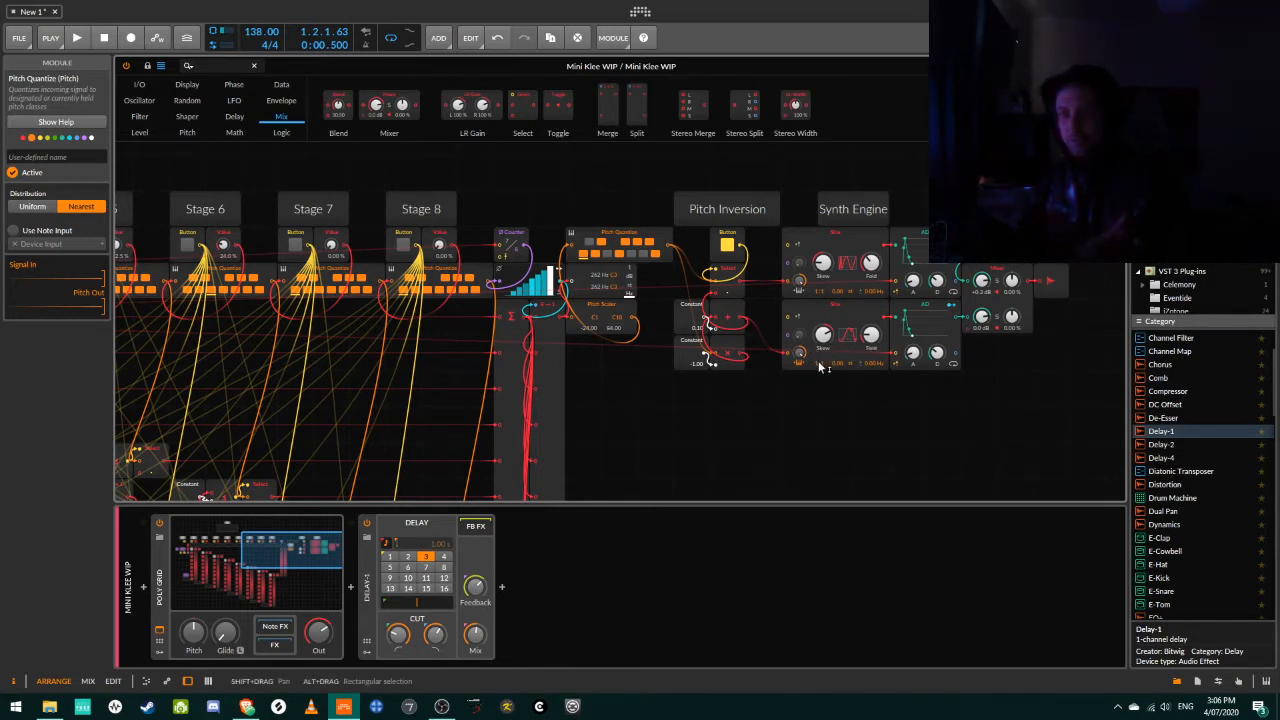
left_click(727, 248)
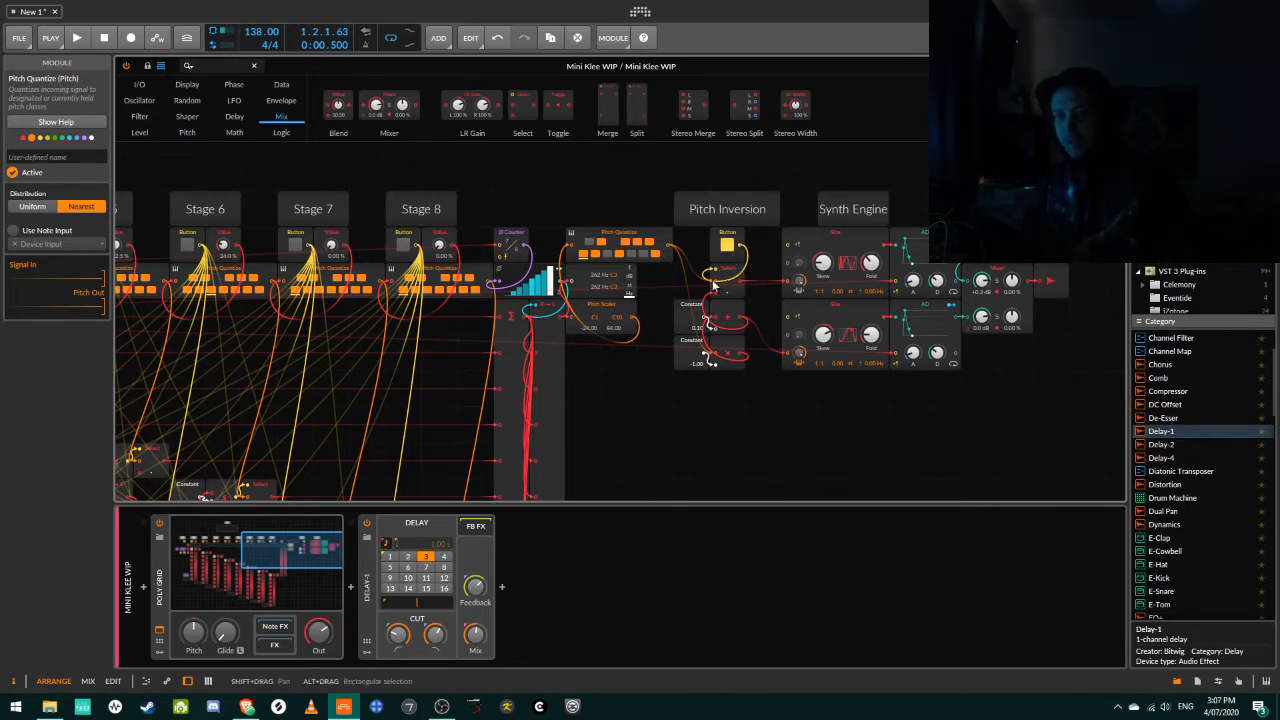
left_click(731, 249)
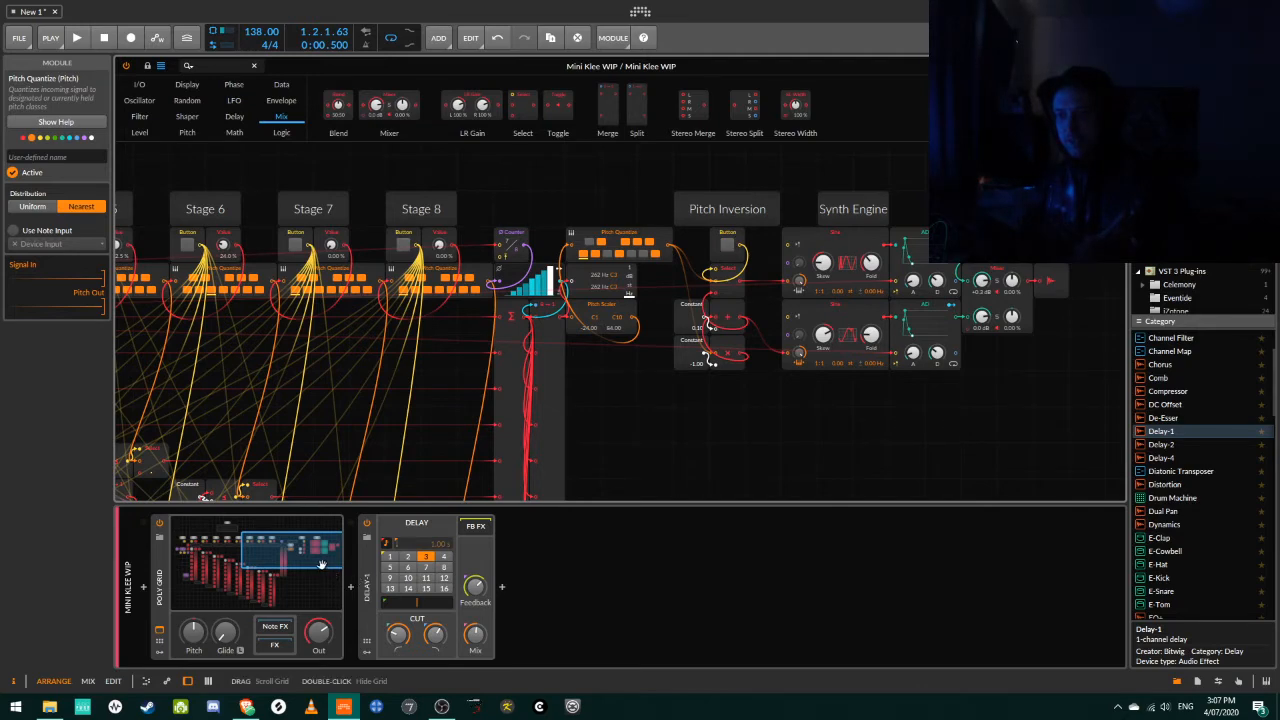
Start the sequencer with its Start/Stop button and bypass the Delay-1 device.
left_click_drag(322, 566, 268, 567)
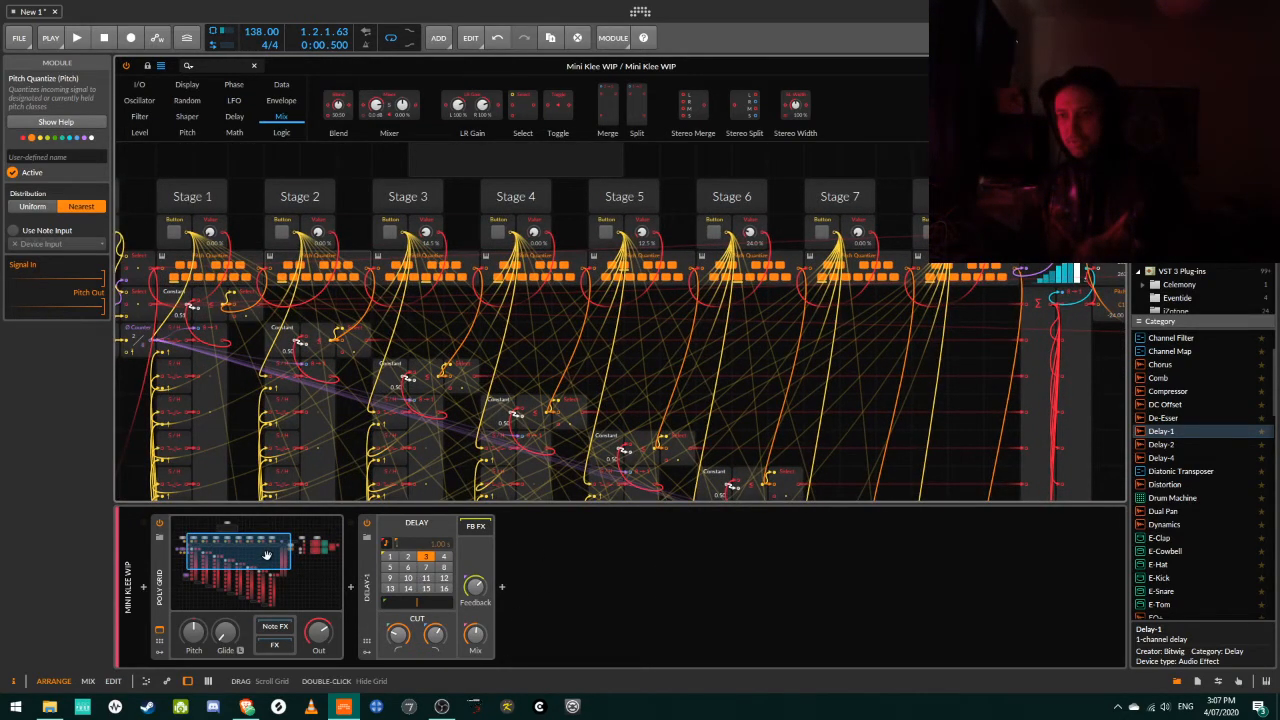
left_click_drag(268, 556, 254, 551)
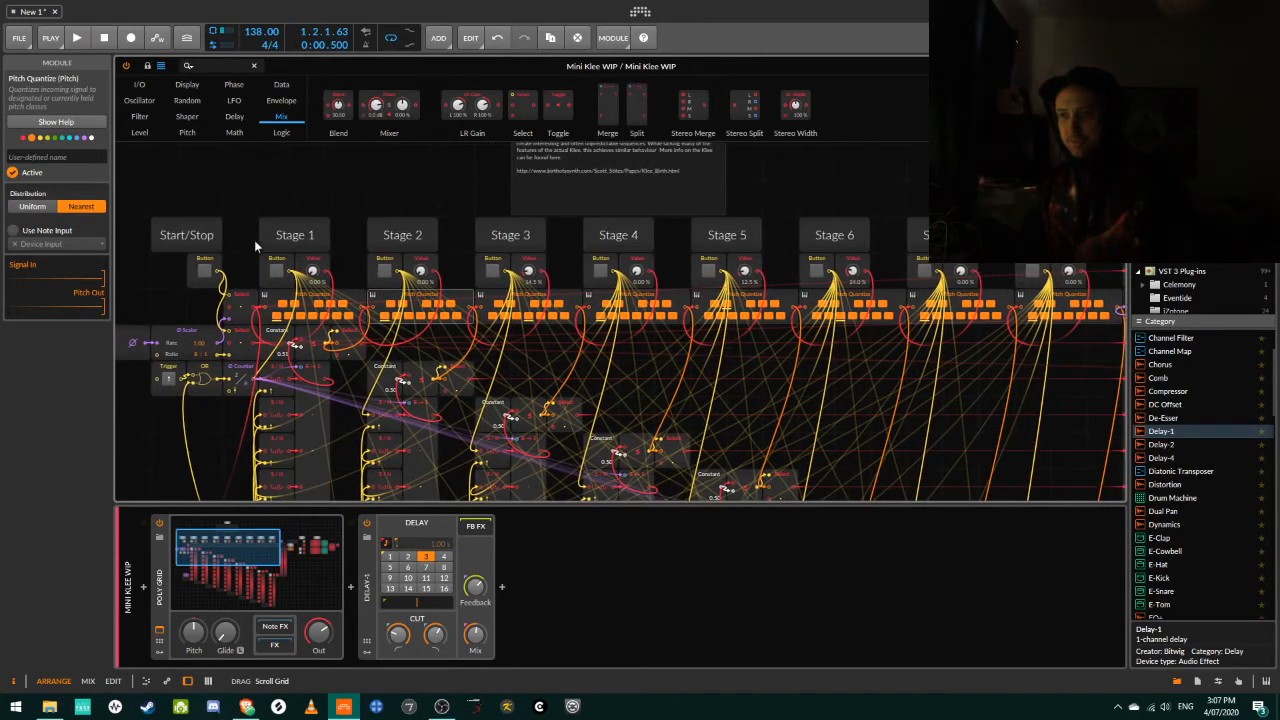
left_click(207, 271)
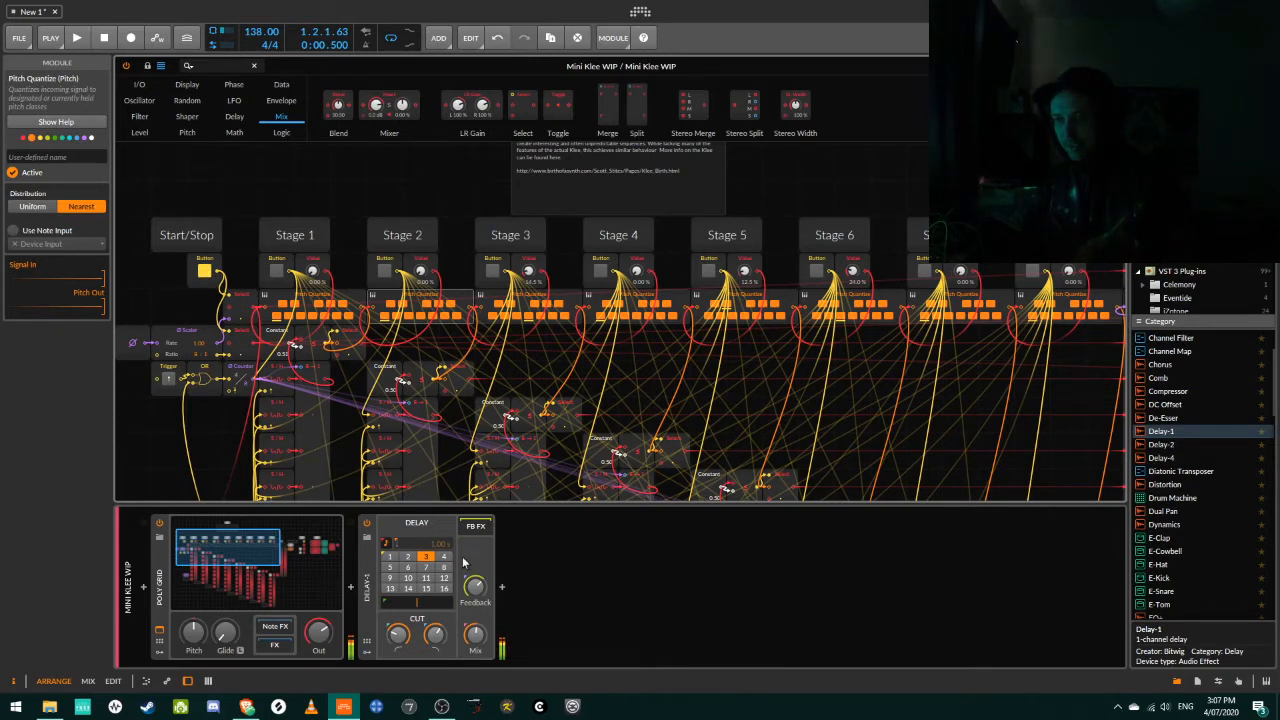
left_click(368, 527)
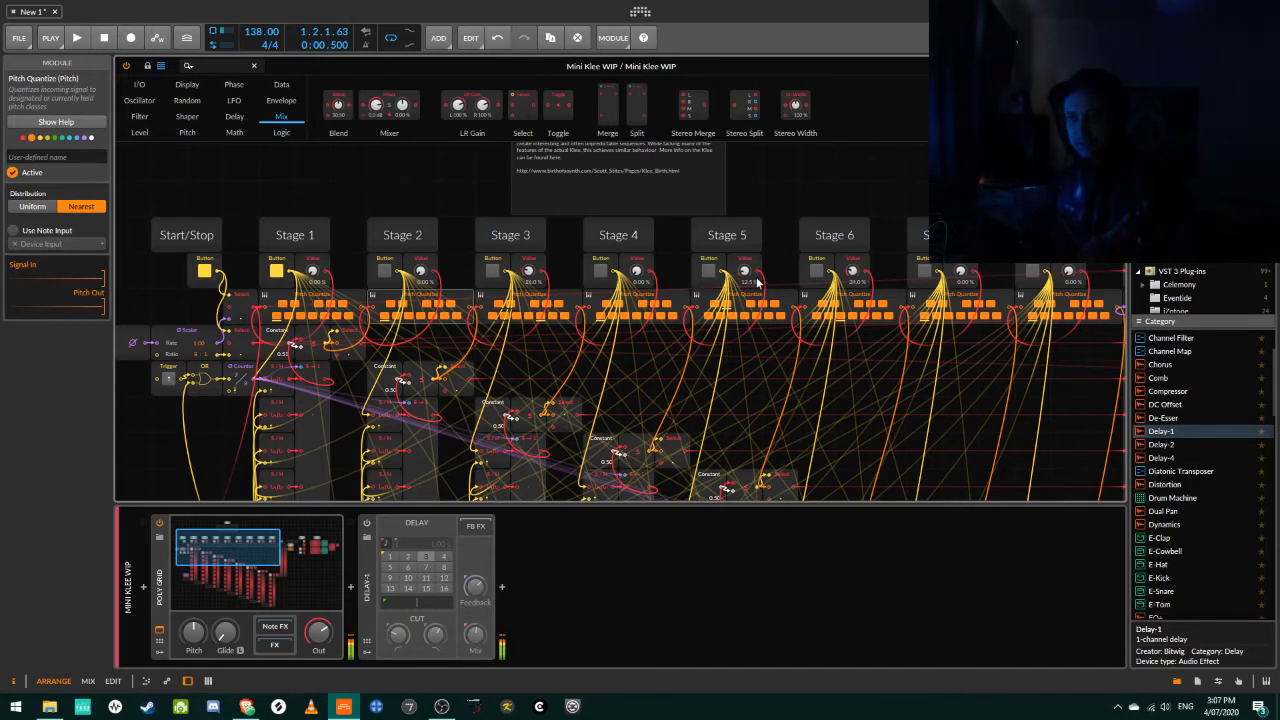
Raise the Stage 5 pitch value and activate Stages 3 and 6 in the running sequence.
left_click_drag(745, 271, 745, 252)
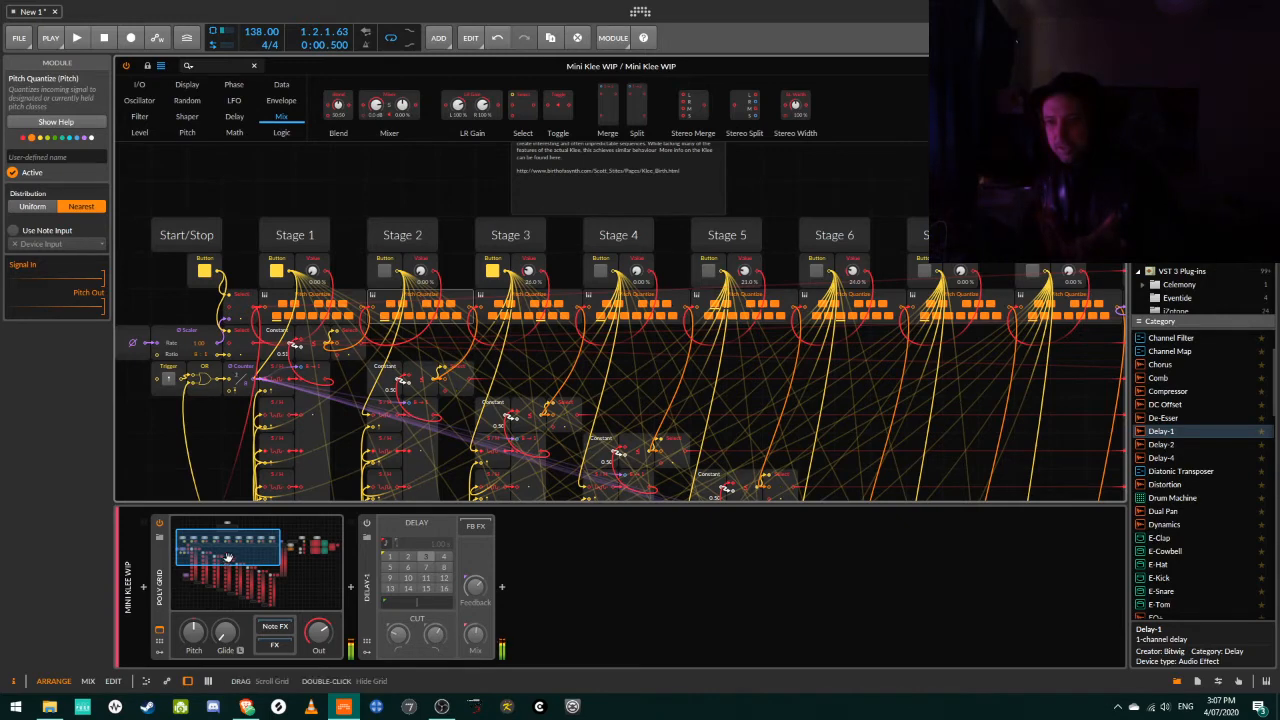
left_click_drag(230, 553, 241, 553)
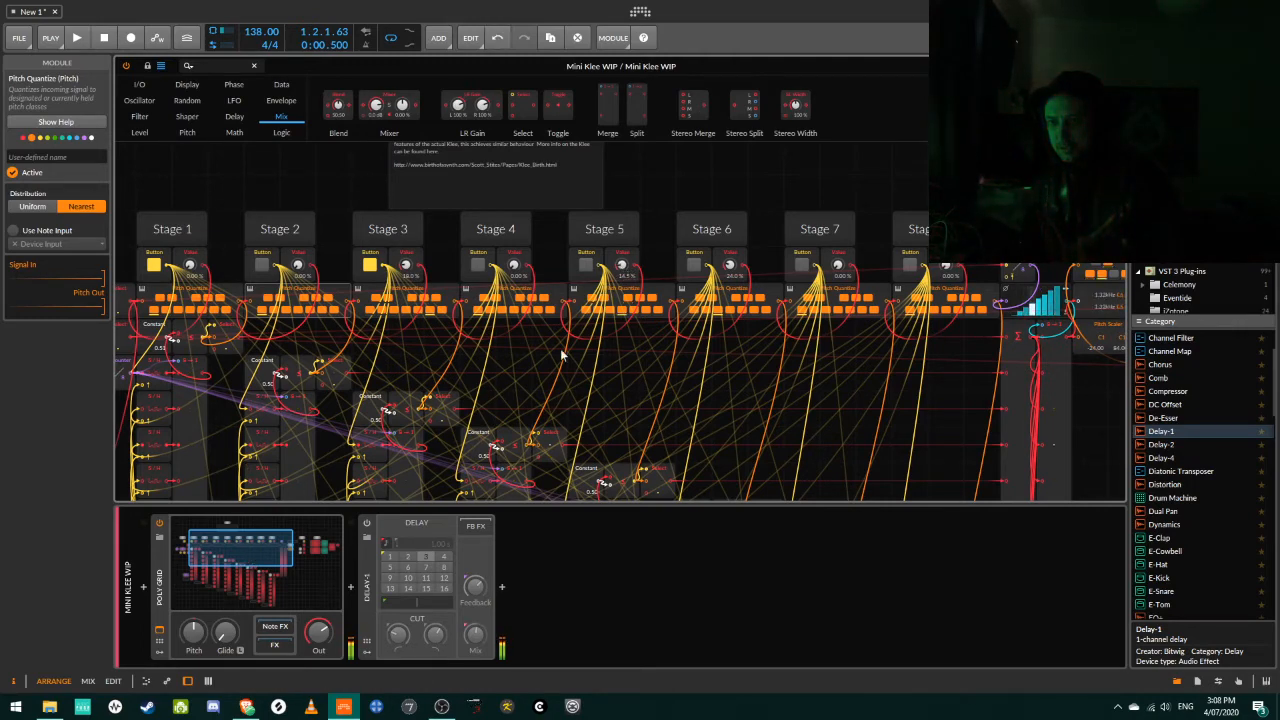
left_click_drag(264, 544, 309, 545)
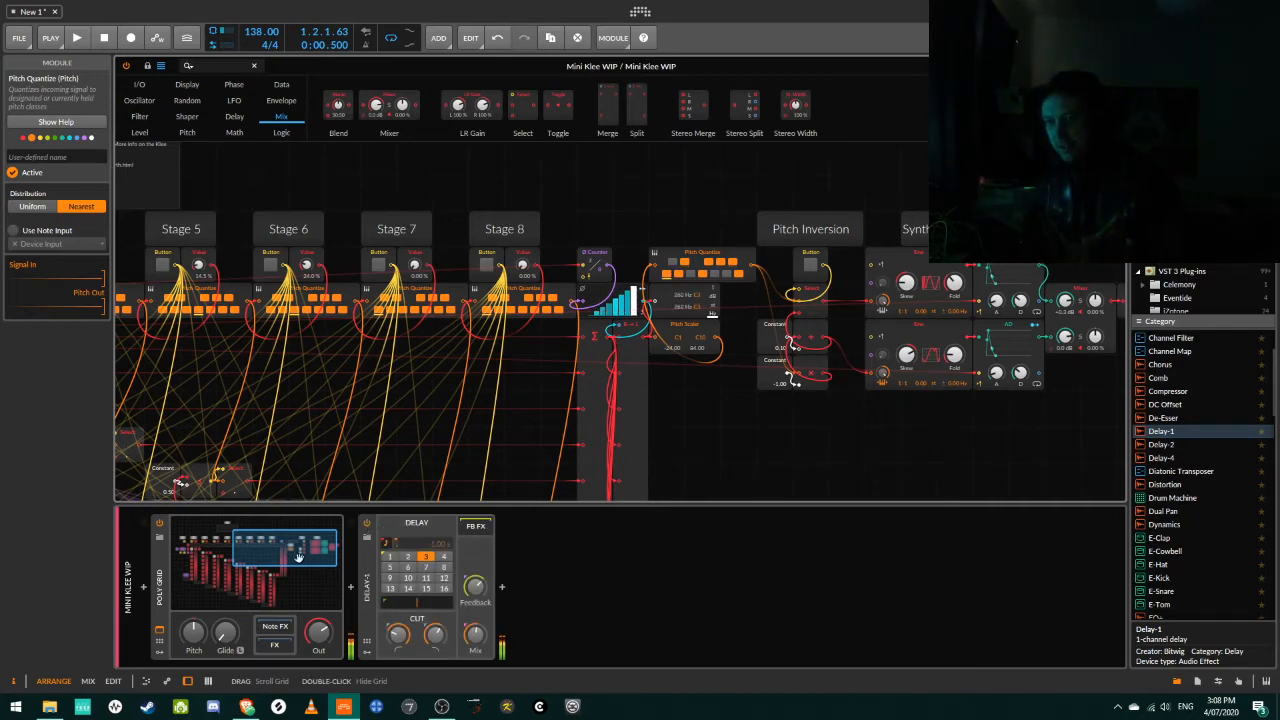
left_click_drag(297, 556, 257, 553)
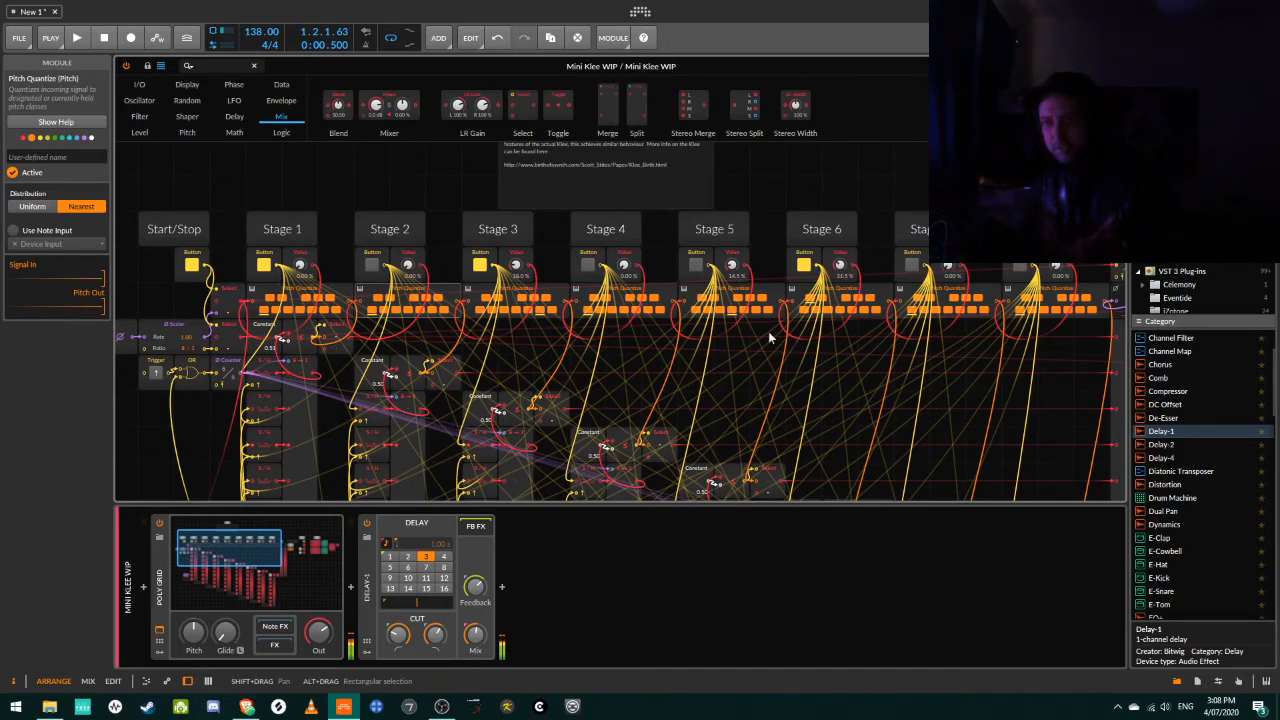
left_click_drag(222, 549, 228, 550)
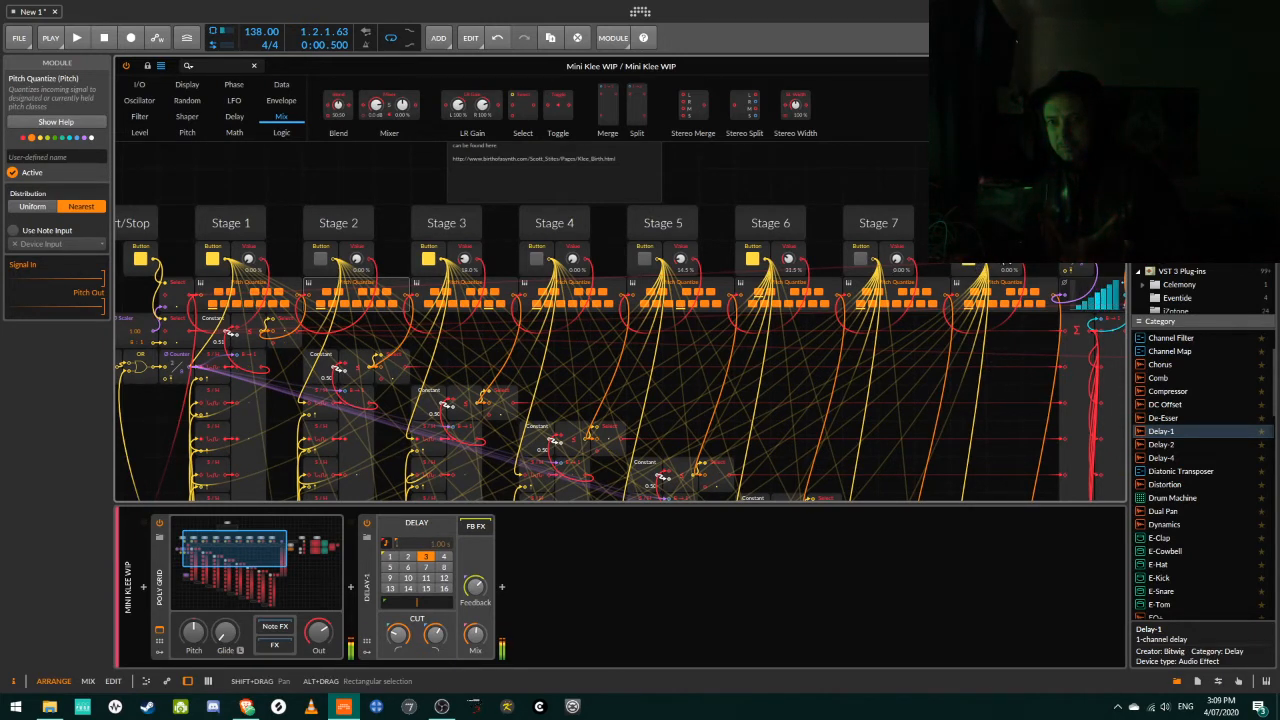
Set the Stage 8 pitch value to about 28 % and turn on Pitch Inversion.
mouse_move(1005, 260)
left_mouse_down()
mouse_move(1005, 236)
mouse_move(1007, 258)
left_mouse_up()
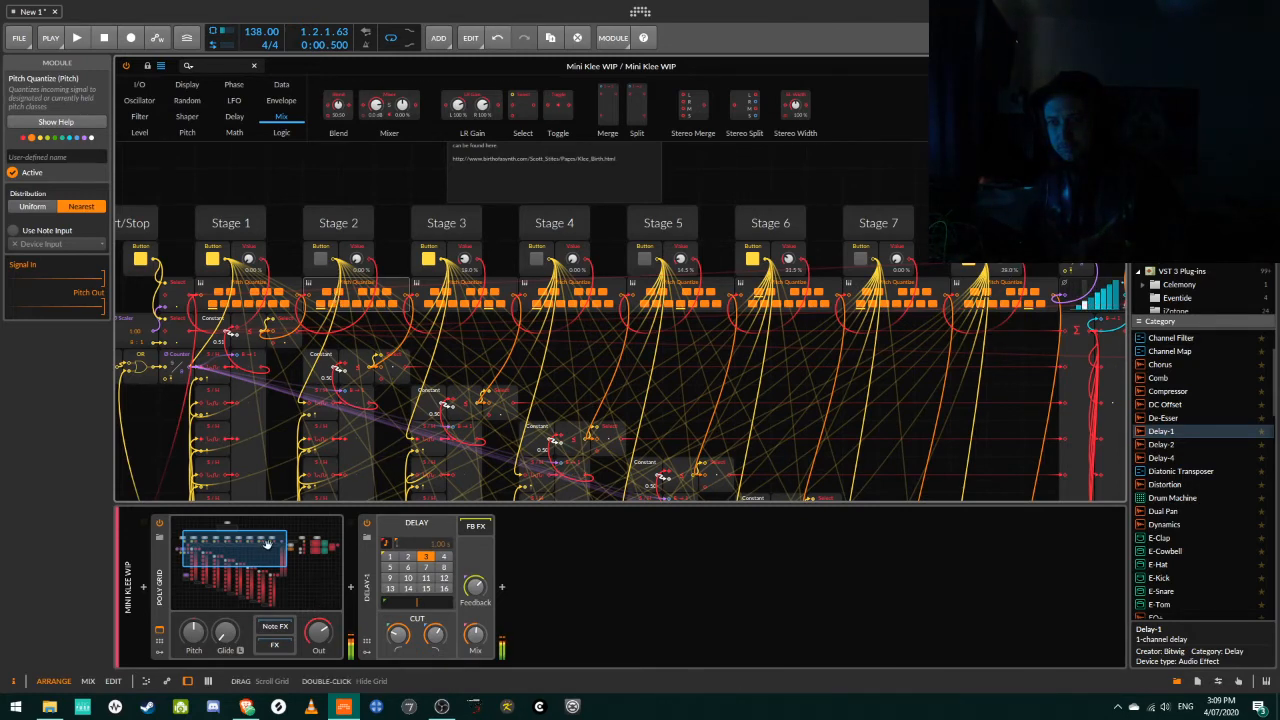
left_click_drag(267, 545, 326, 543)
left_click(719, 274)
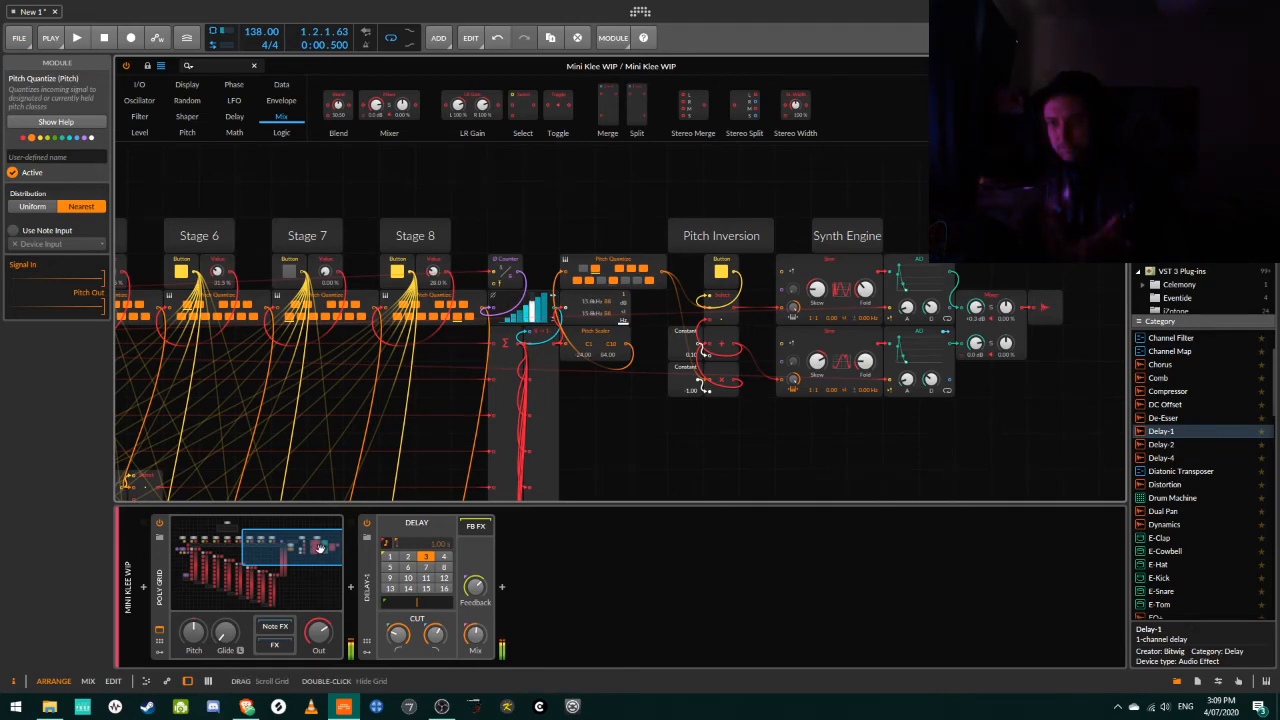
Deactivate Stage 6 and activate Stage 5 in the sequence.
left_click_drag(319, 548, 265, 548)
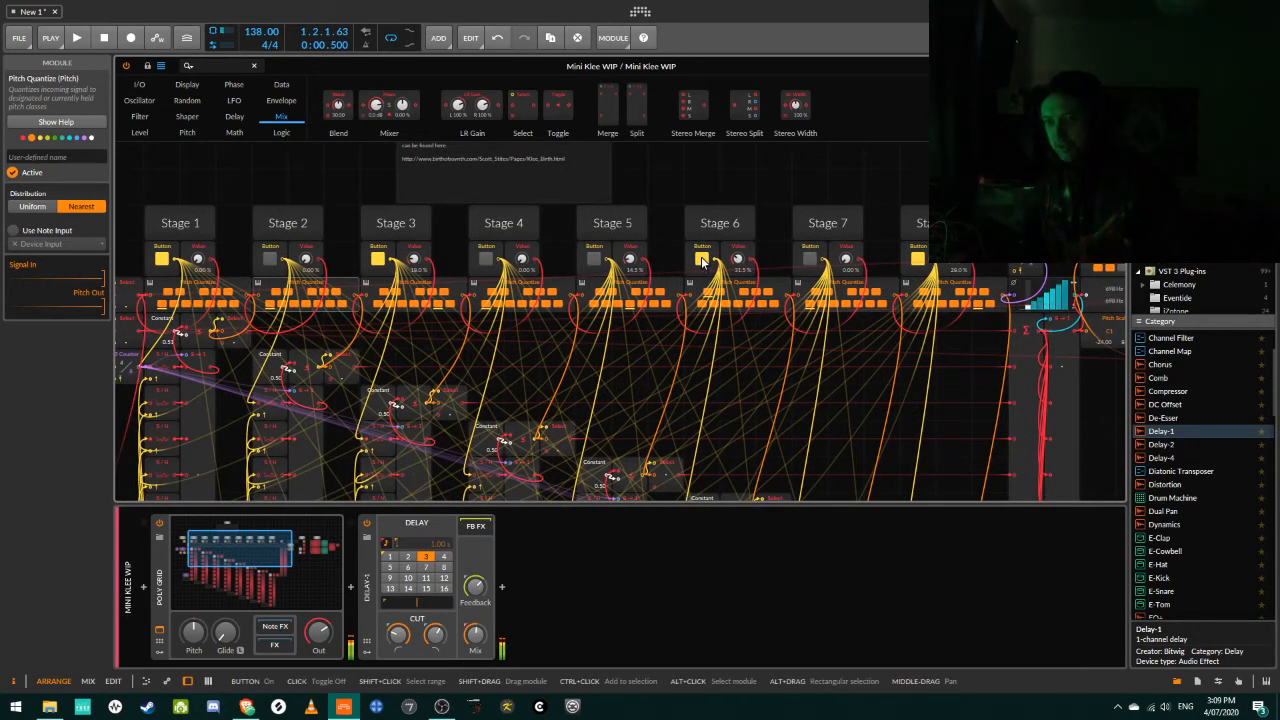
left_click(703, 262)
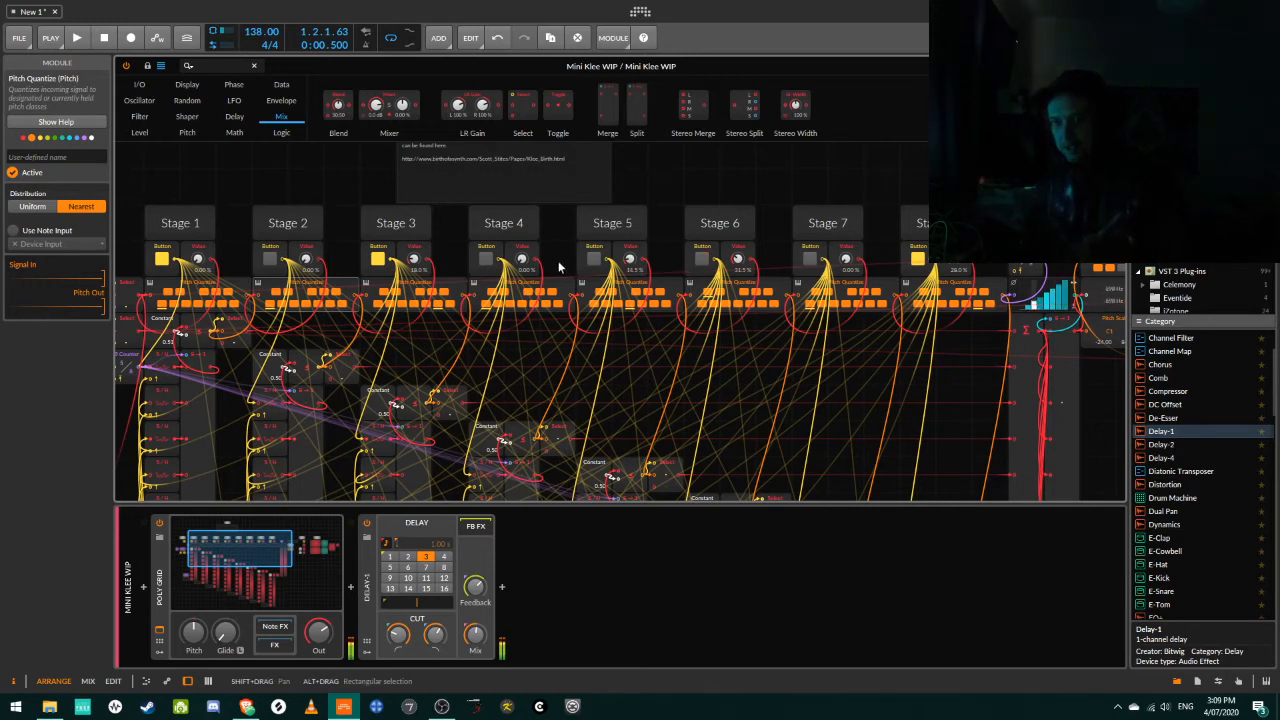
left_click(597, 264)
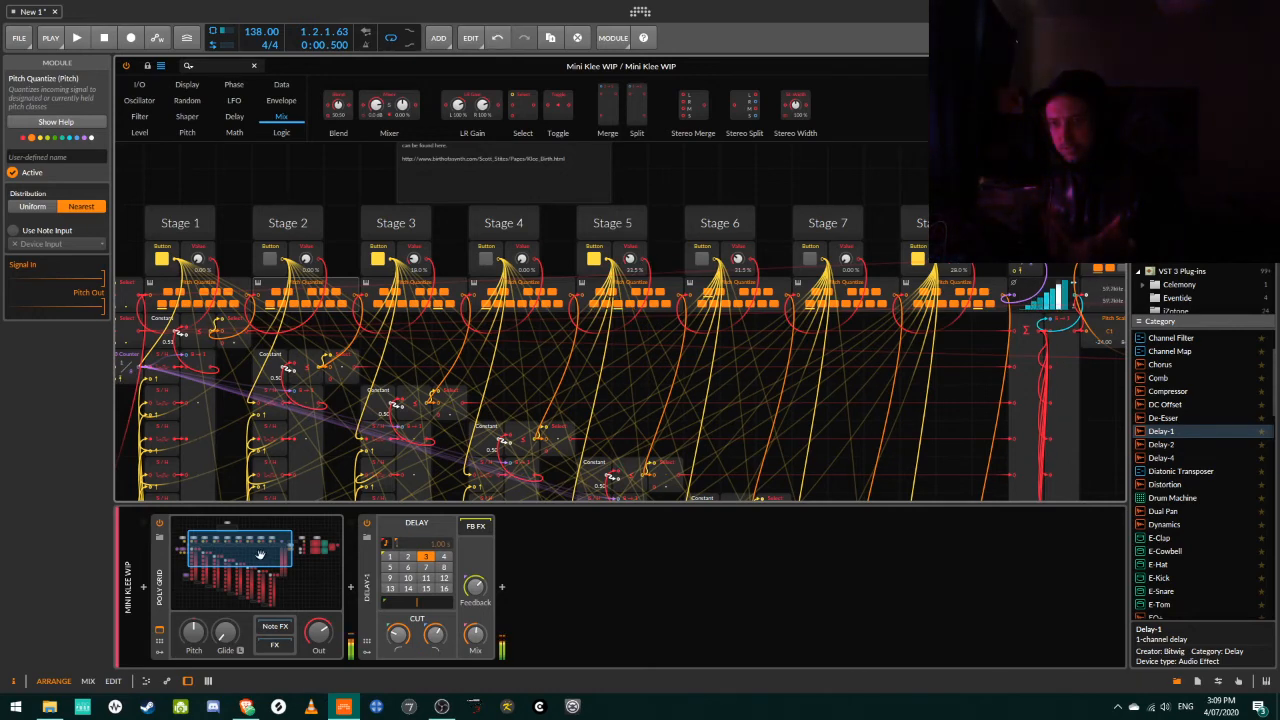
Set the lower Synth Engine oscillator's Fold to about +34.80 st and Skew to about 69.5 %, and adjust the upper oscillator's Skew.
left_click_drag(260, 555, 311, 553)
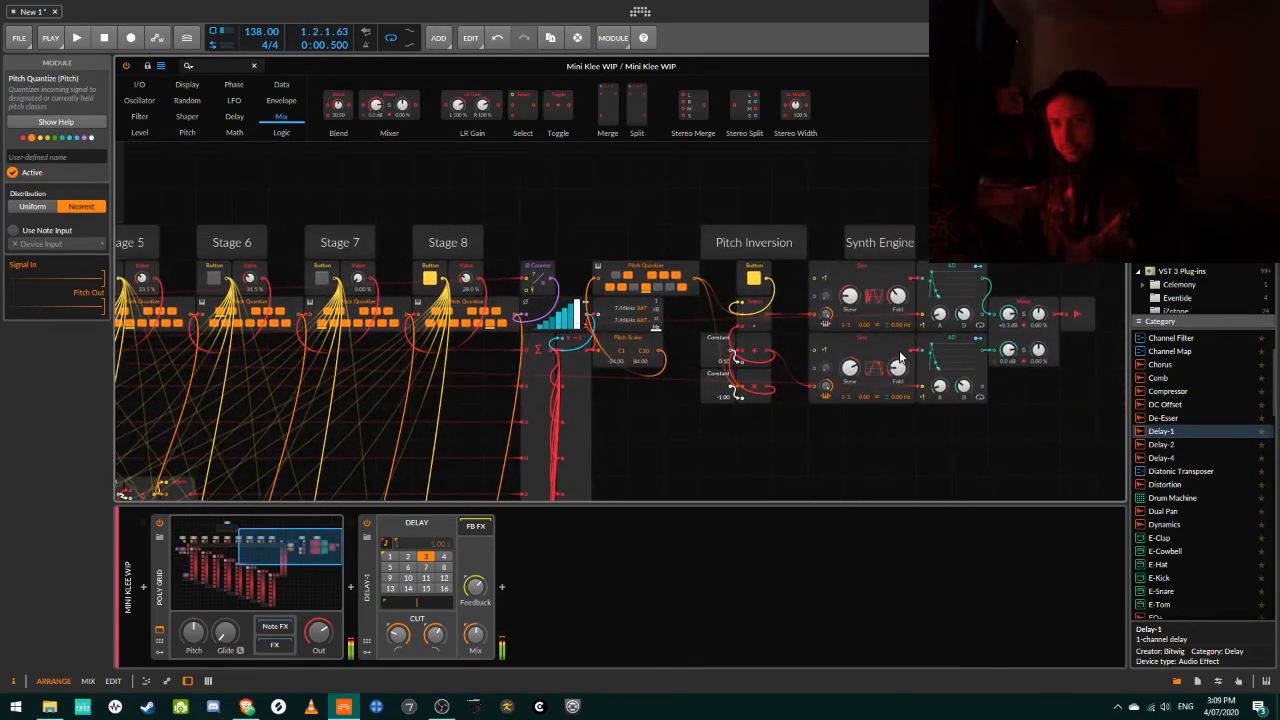
left_click_drag(898, 368, 898, 345)
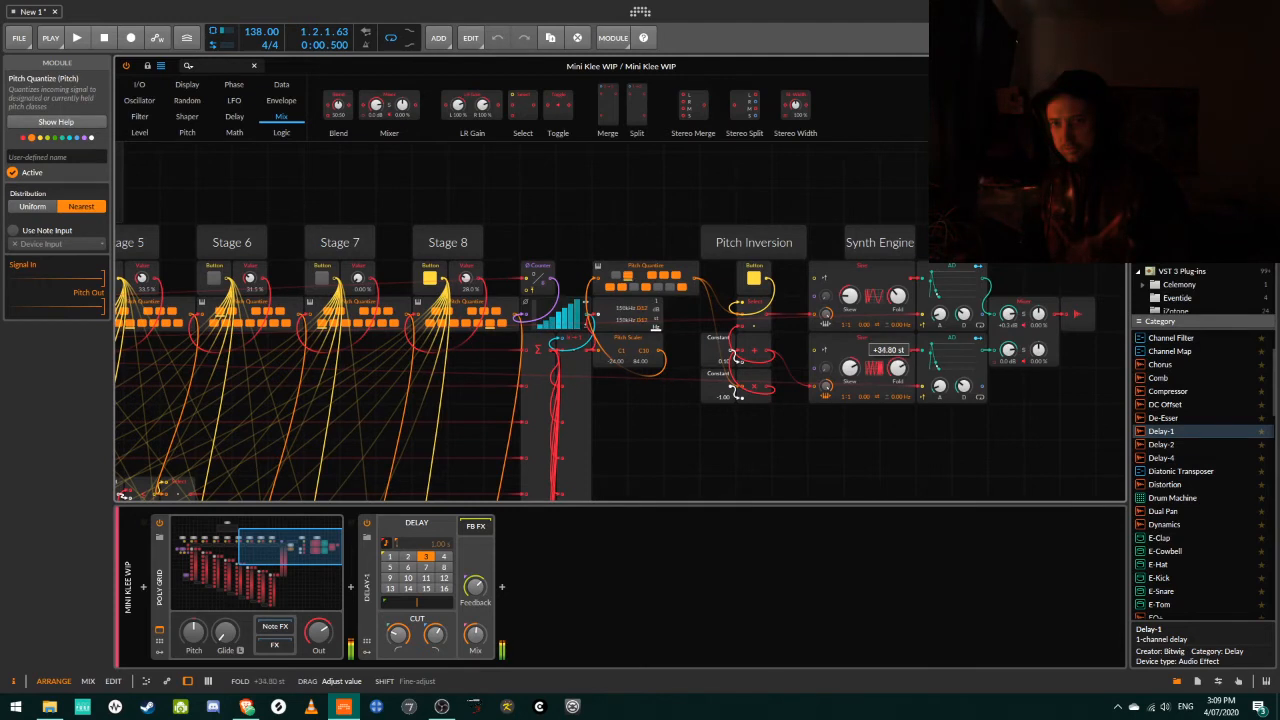
left_click_drag(854, 370, 854, 369)
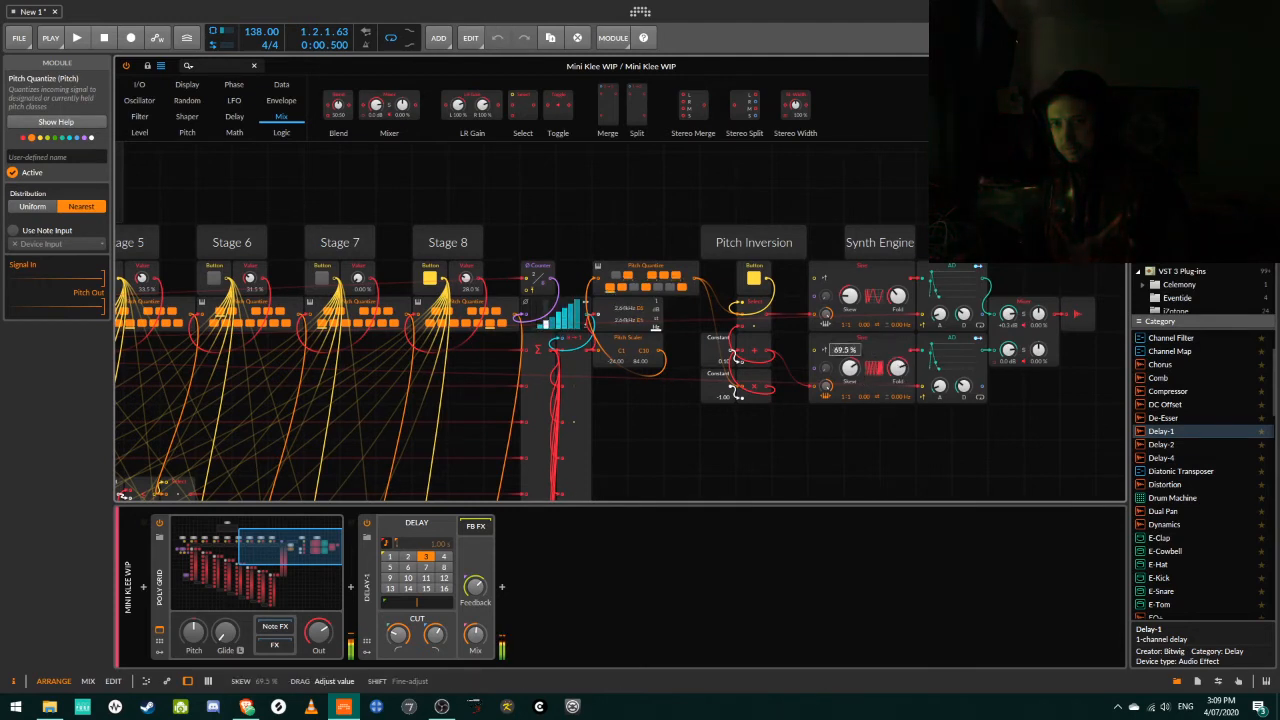
left_click_drag(849, 296, 849, 294)
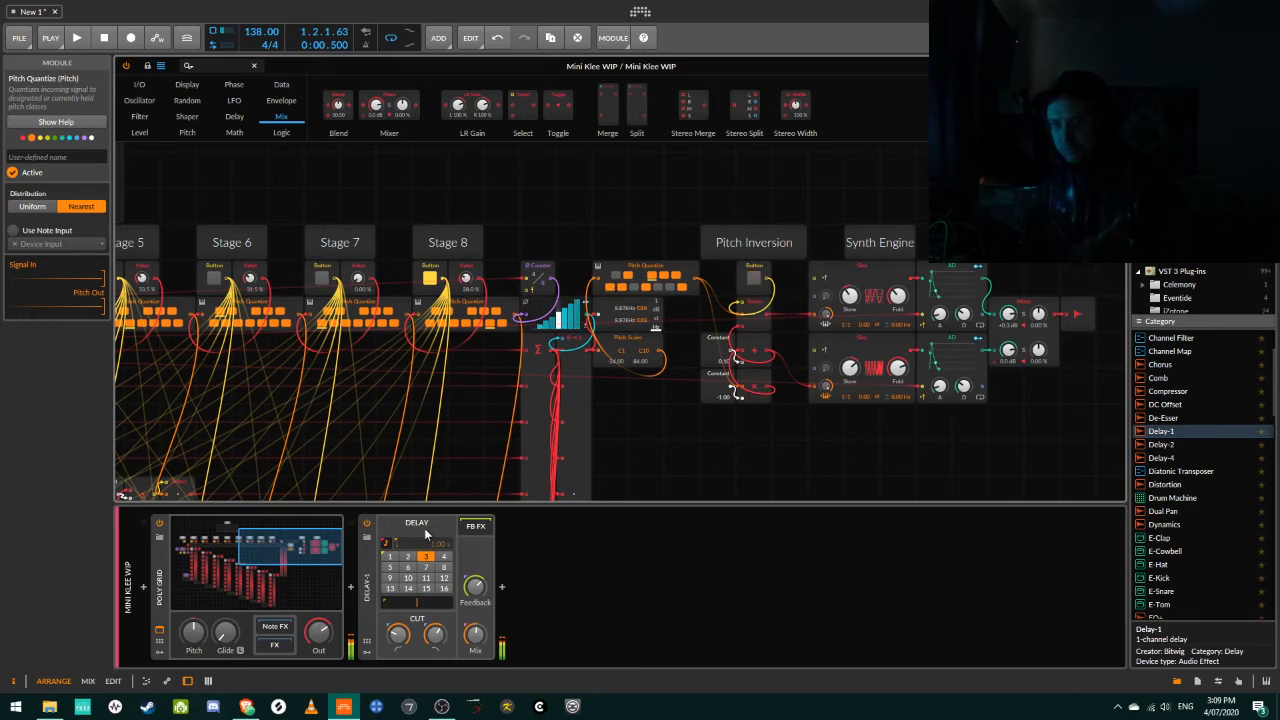
Activate Stage 2 and lower the Stage 3 pitch value to about 5.5 %.
left_click_drag(315, 550, 256, 546)
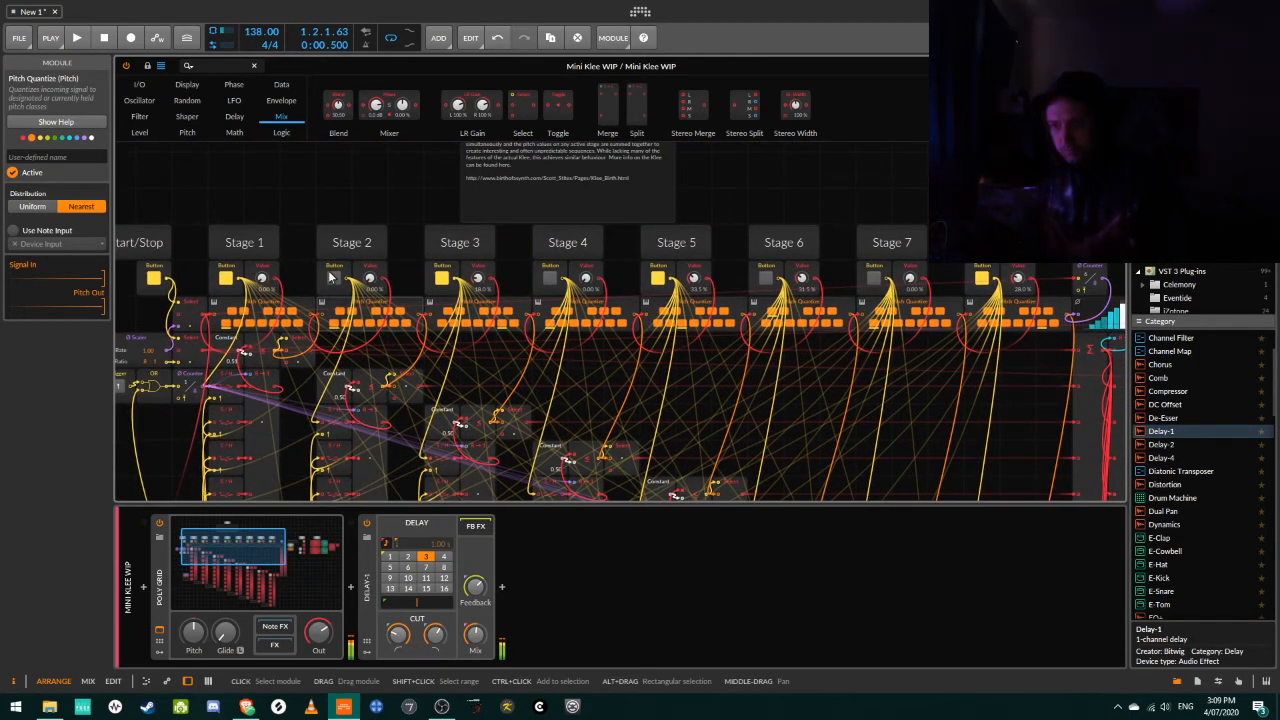
left_click(332, 278)
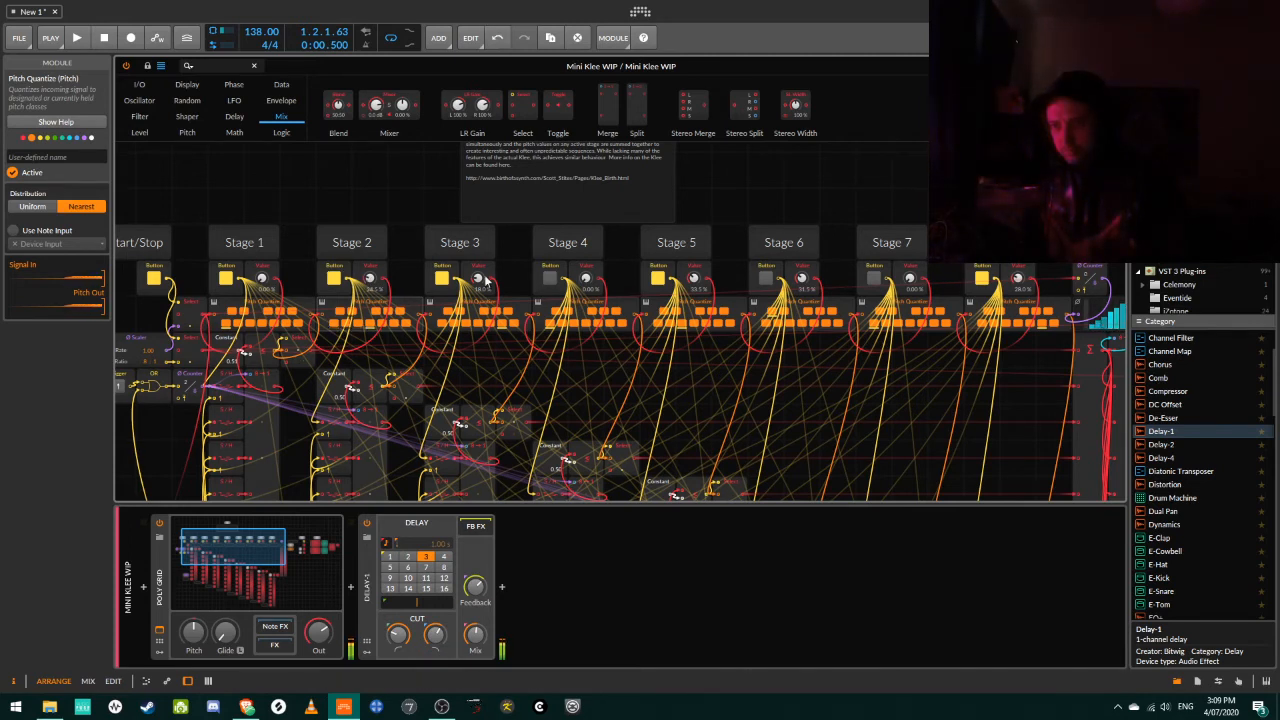
left_click_drag(477, 279, 477, 301)
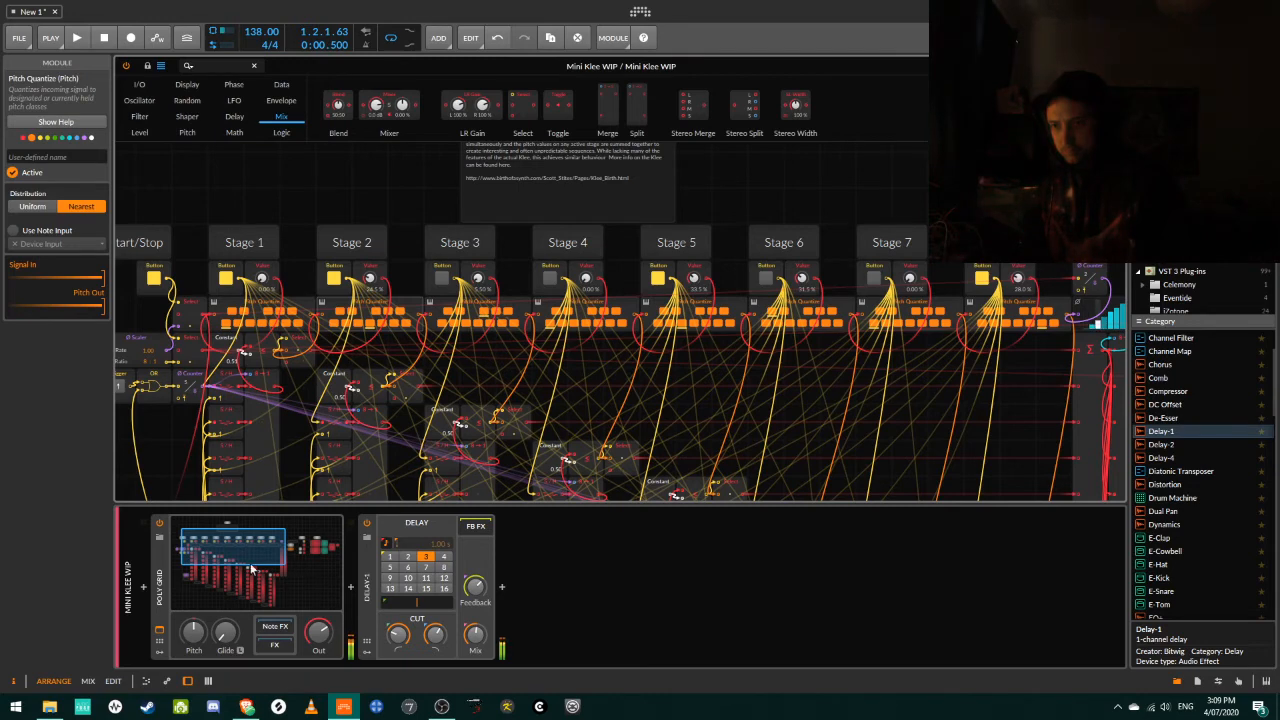
Deactivate Stage 8 and activate Stages 4 and 6 in the sequence.
left_click_drag(239, 560, 269, 560)
left_click(660, 261)
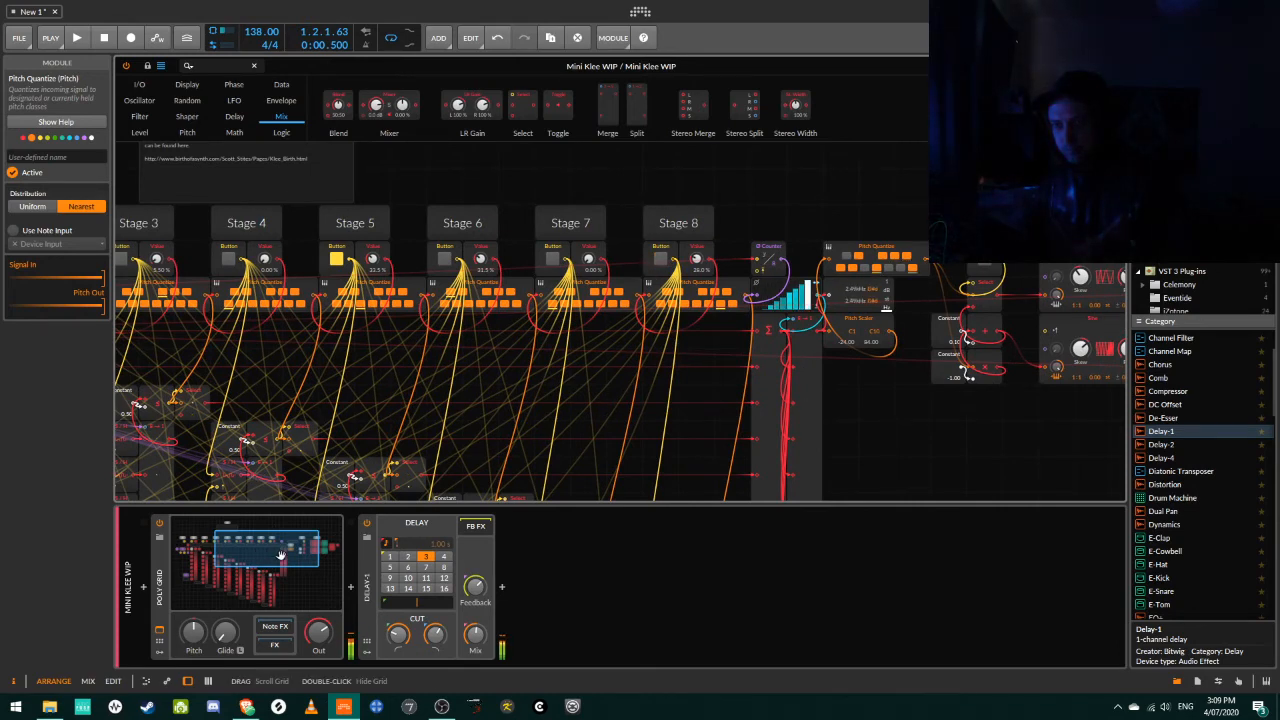
left_click_drag(262, 553, 237, 556)
left_click(481, 229)
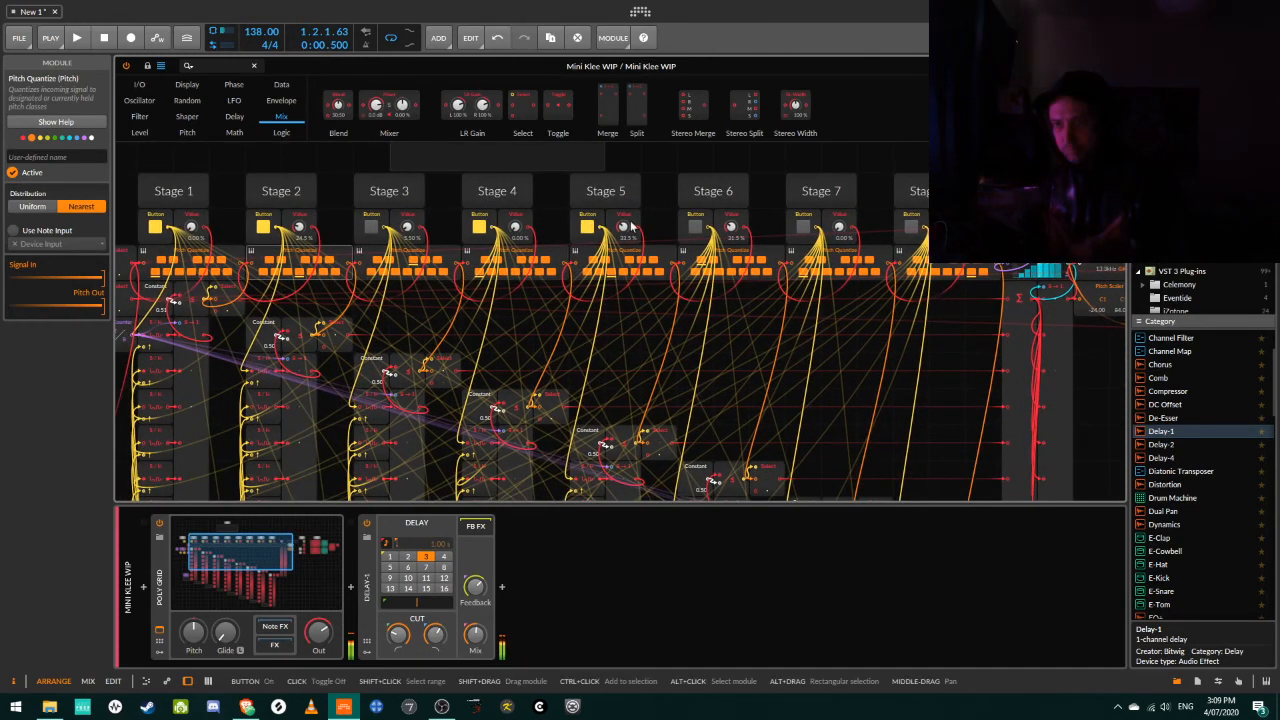
left_click(695, 227)
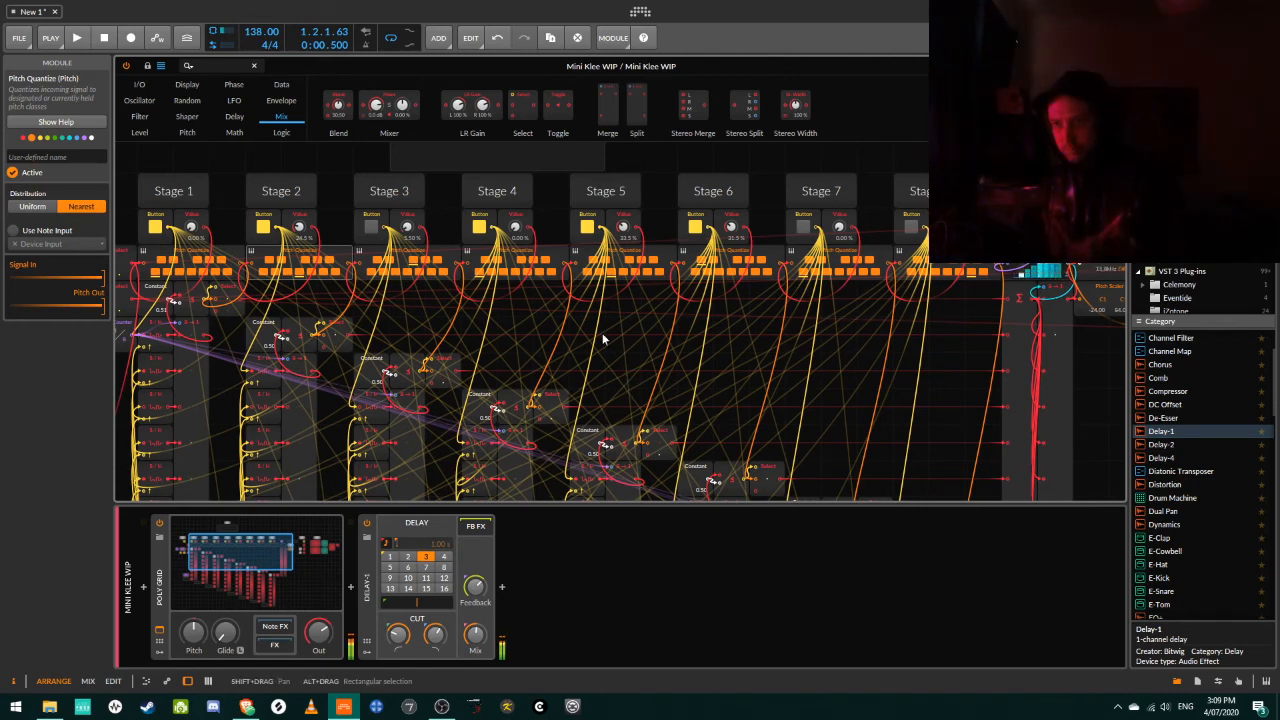
Lower the pitch values of Stages 5 and 6 and set the Stage 3 value to 0 %.
left_click_drag(731, 228, 731, 223)
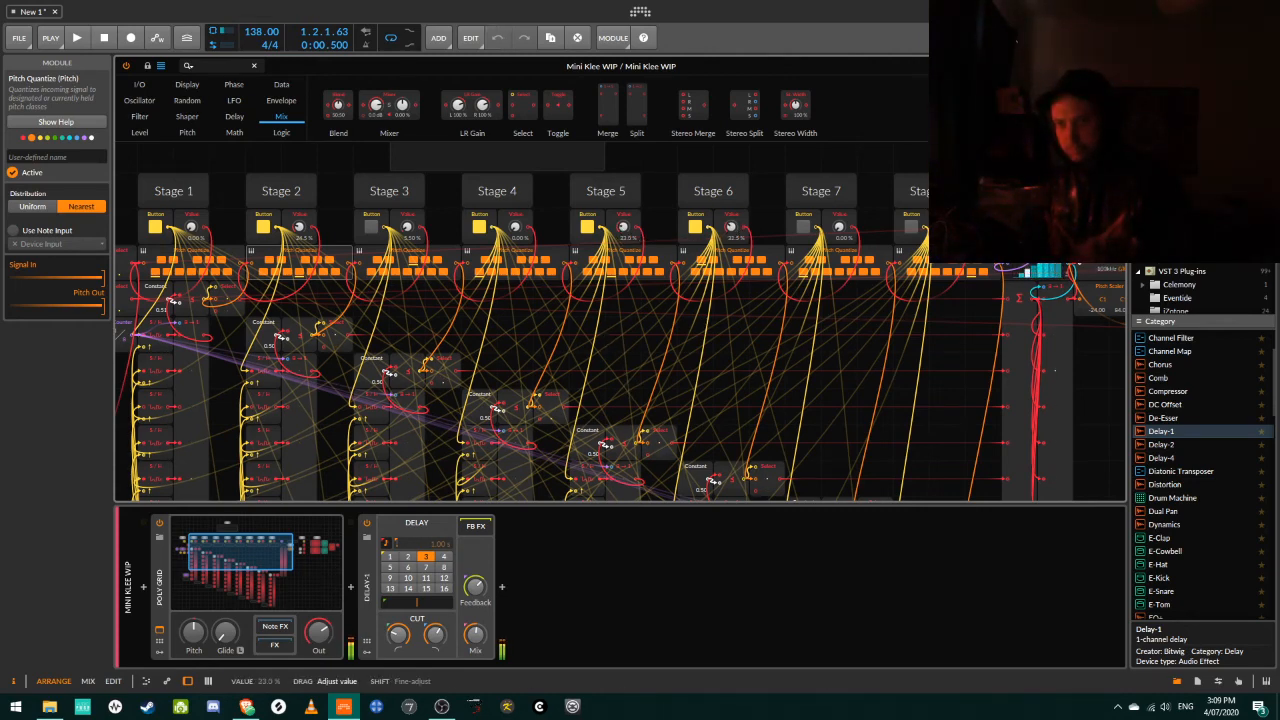
left_click_drag(623, 228, 623, 232)
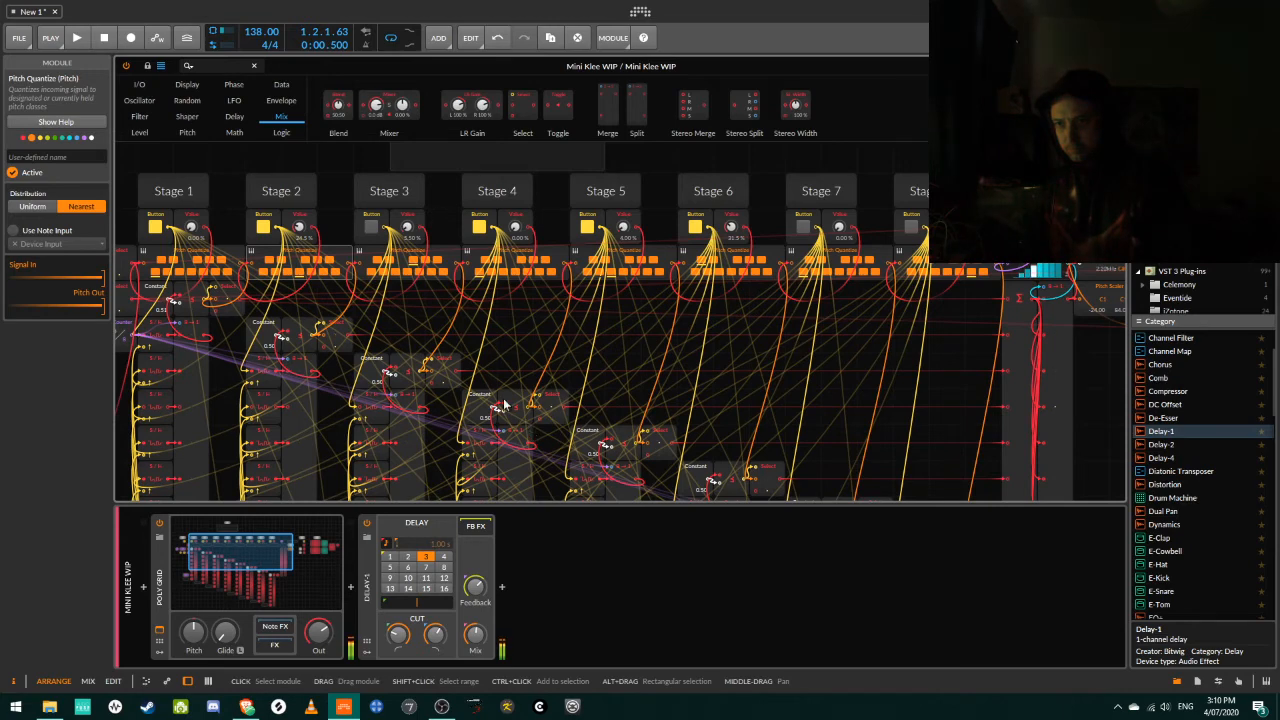
left_click_drag(407, 228, 407, 246)
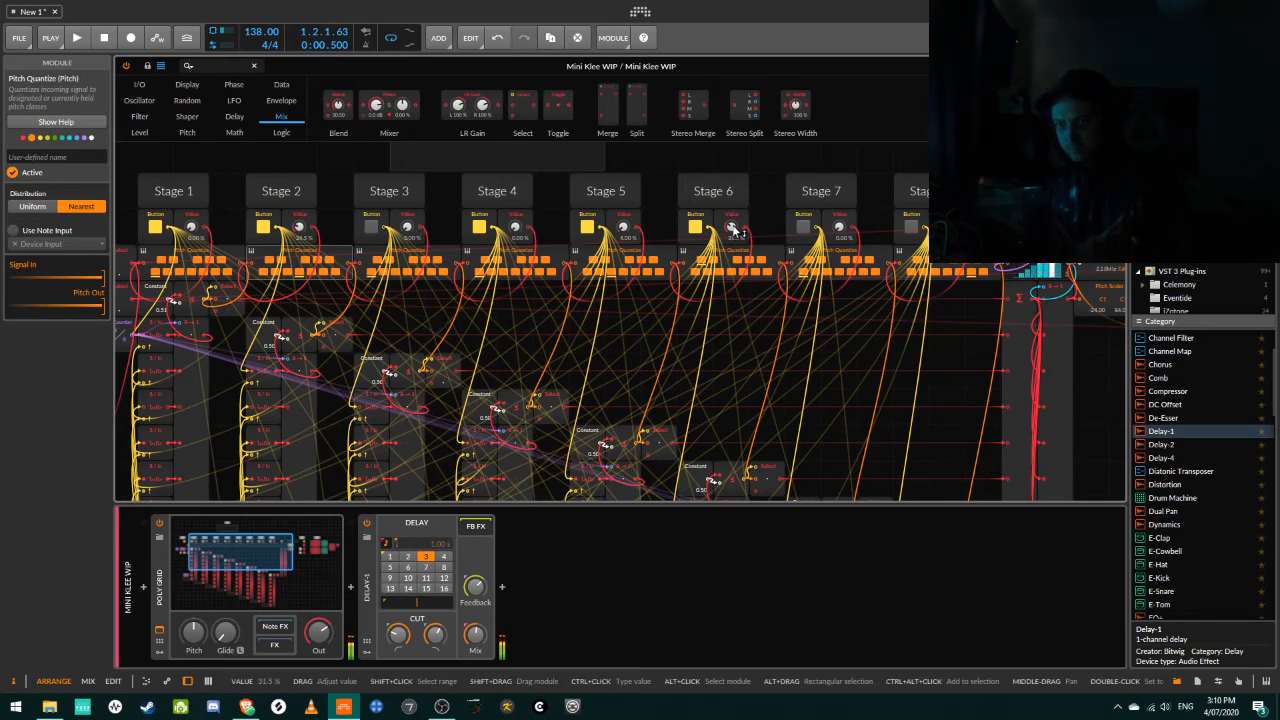
left_click_drag(733, 228, 733, 228)
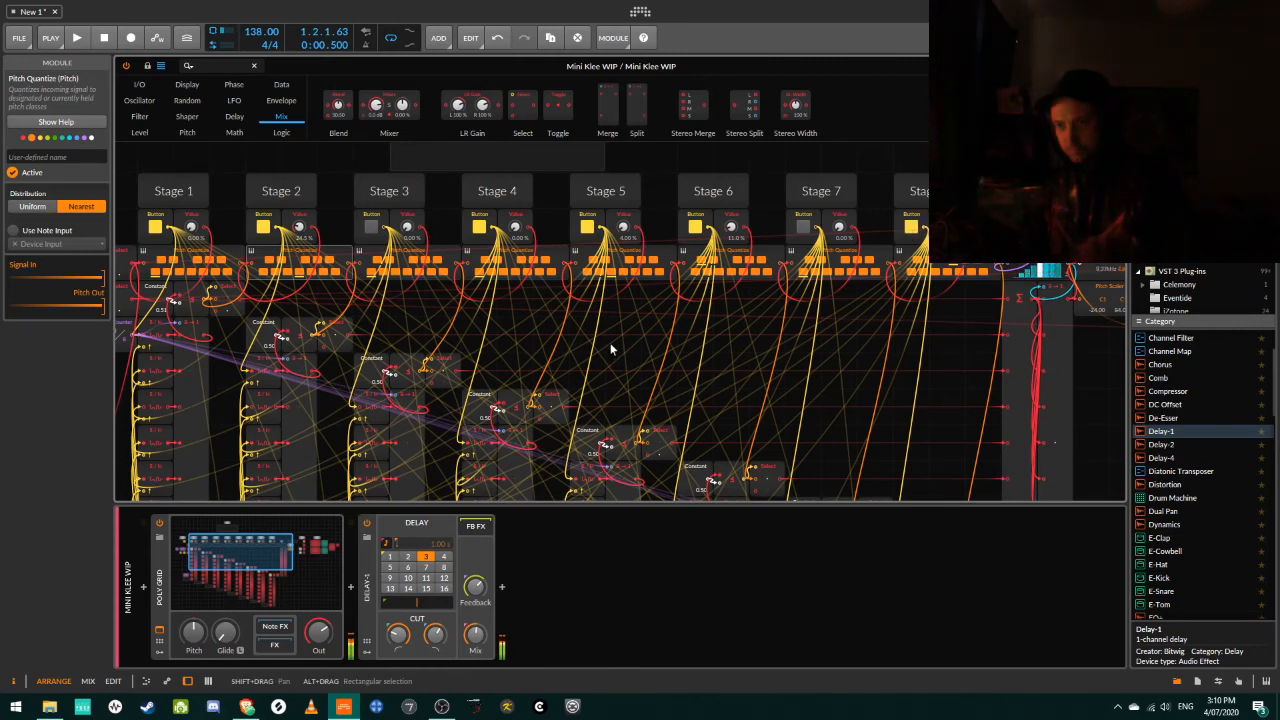
Set the Delay-1 delay time to 3 steps and switch off the Start/Stop toggle to halt the sequence.
left_click(424, 556)
mouse_move(255, 556)
left_mouse_down()
mouse_move(222, 556)
mouse_move(252, 561)
left_mouse_up()
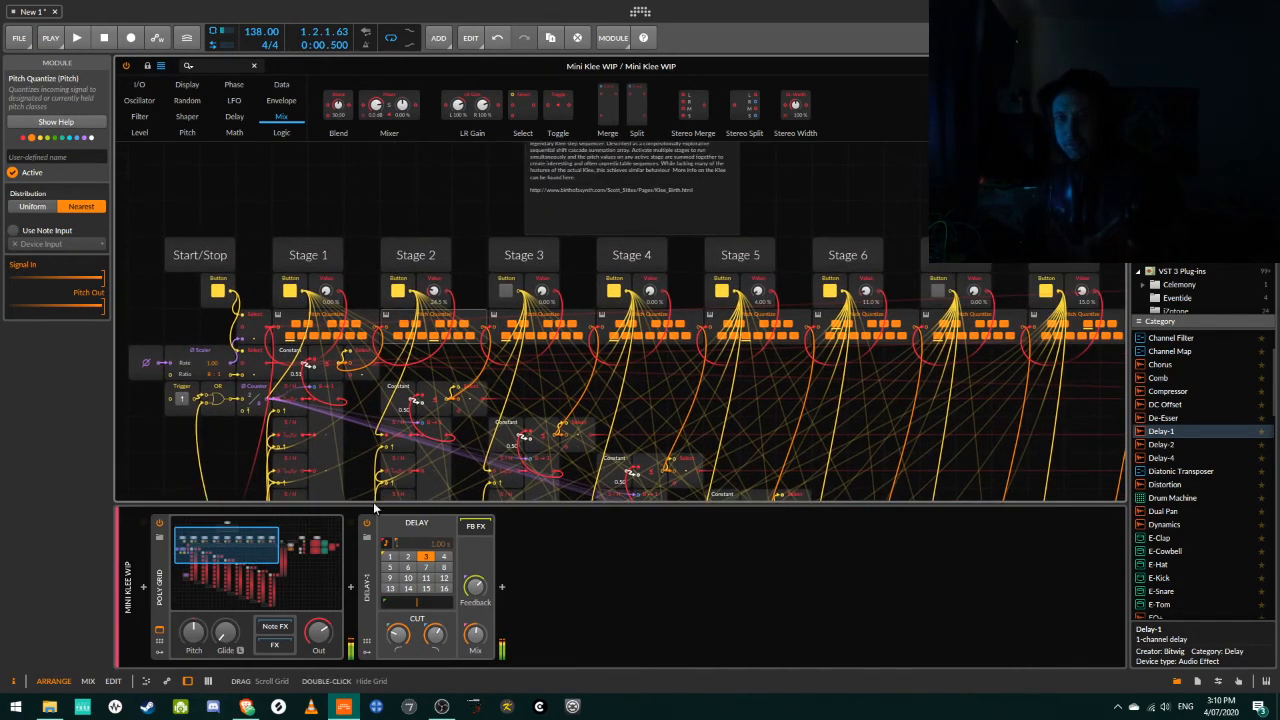
left_click(218, 291)
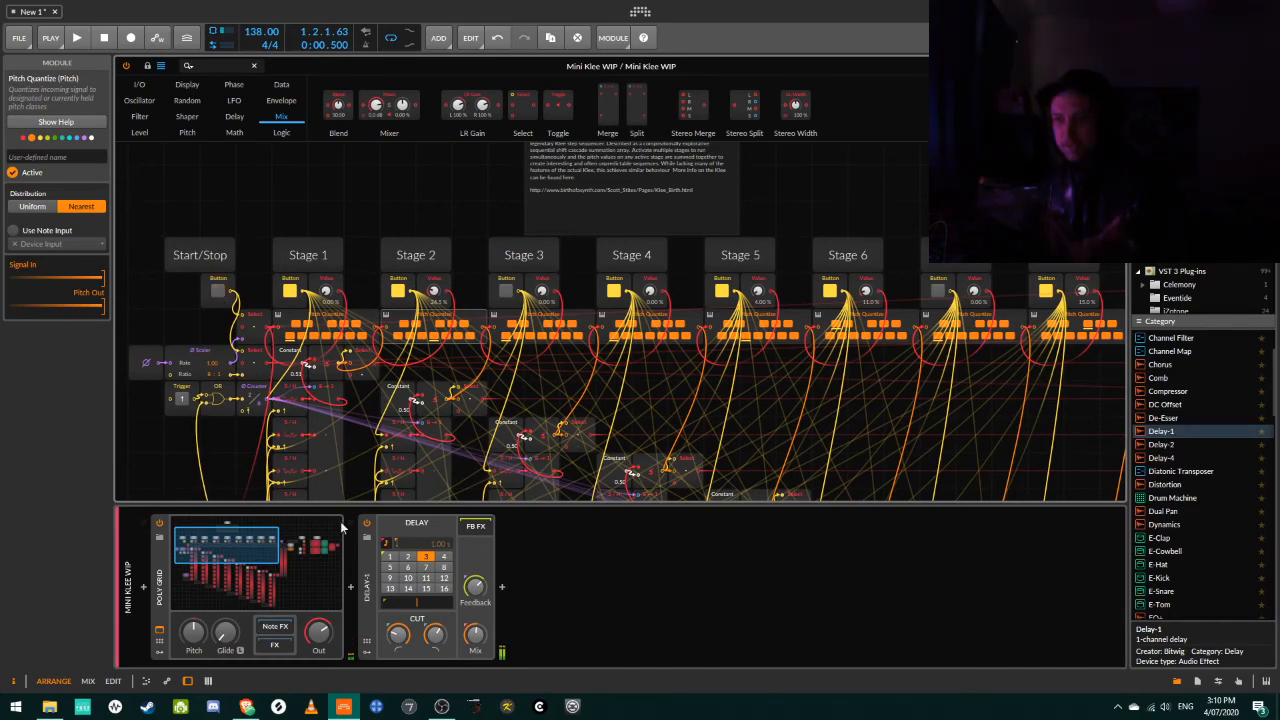
mouse_move(218, 551)
left_mouse_down()
mouse_move(258, 538)
mouse_move(226, 545)
left_mouse_up()
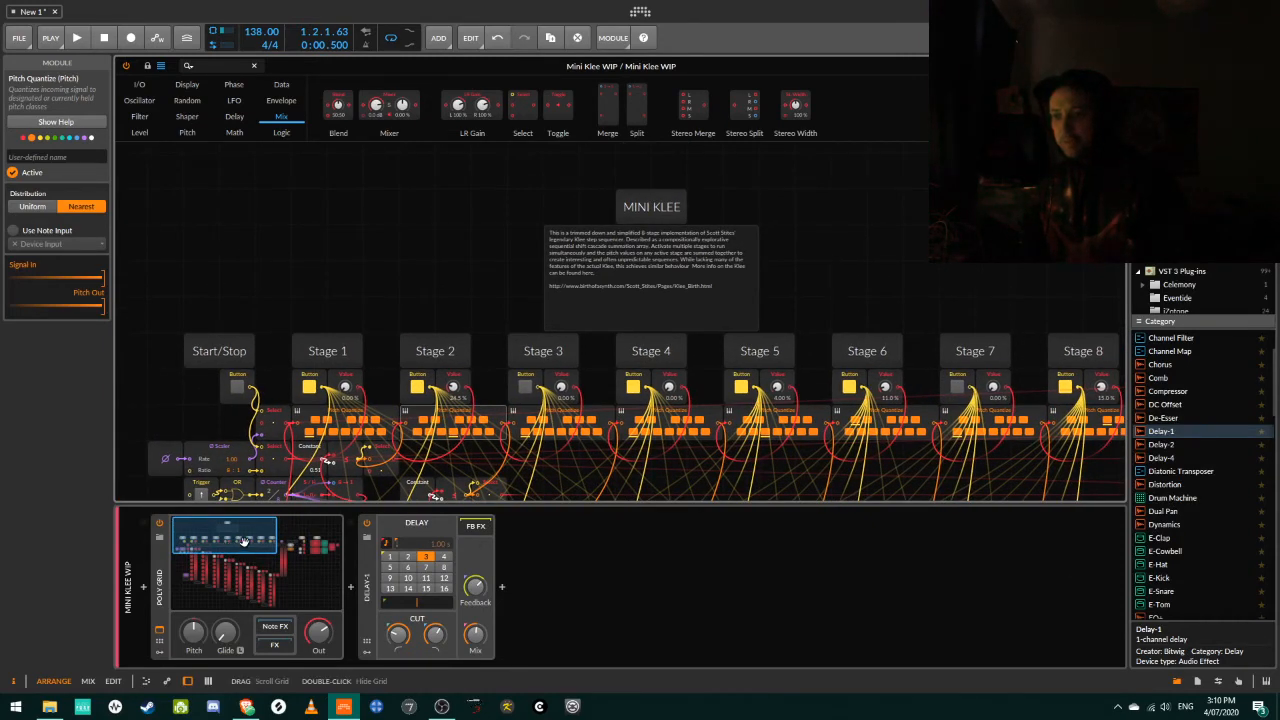
left_click_drag(248, 548, 262, 548)
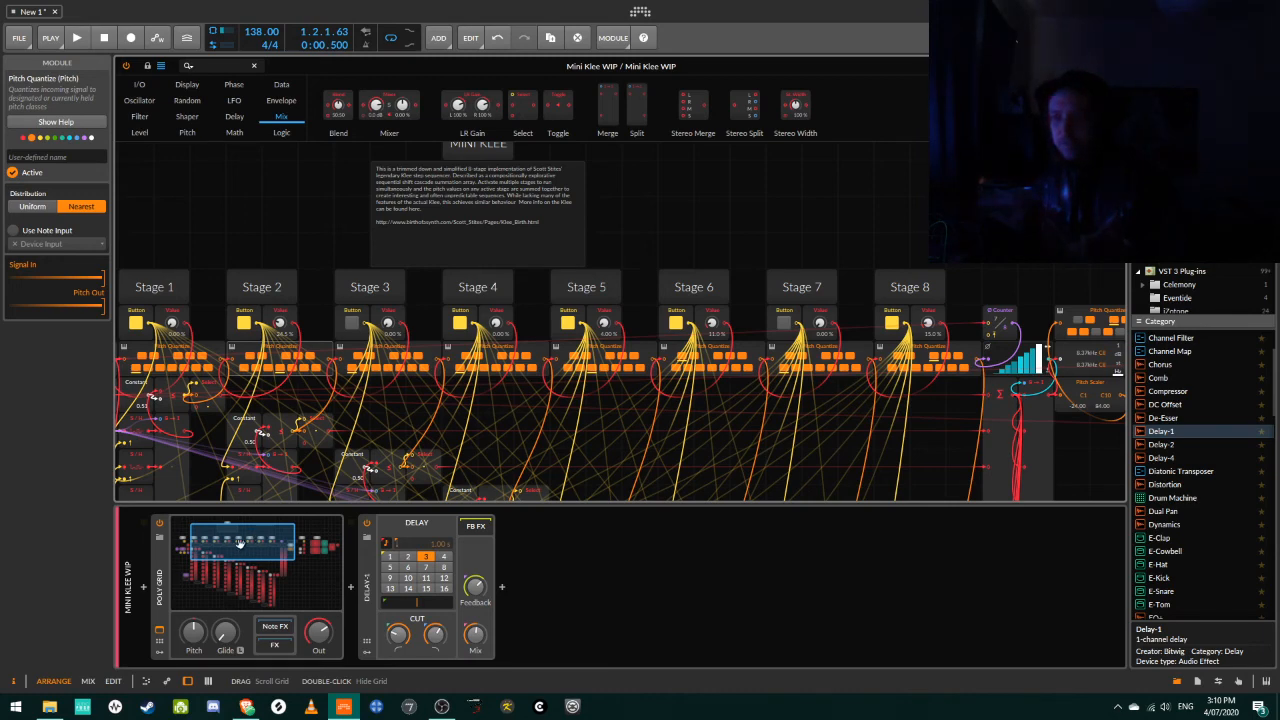
left_click_drag(239, 541, 227, 540)
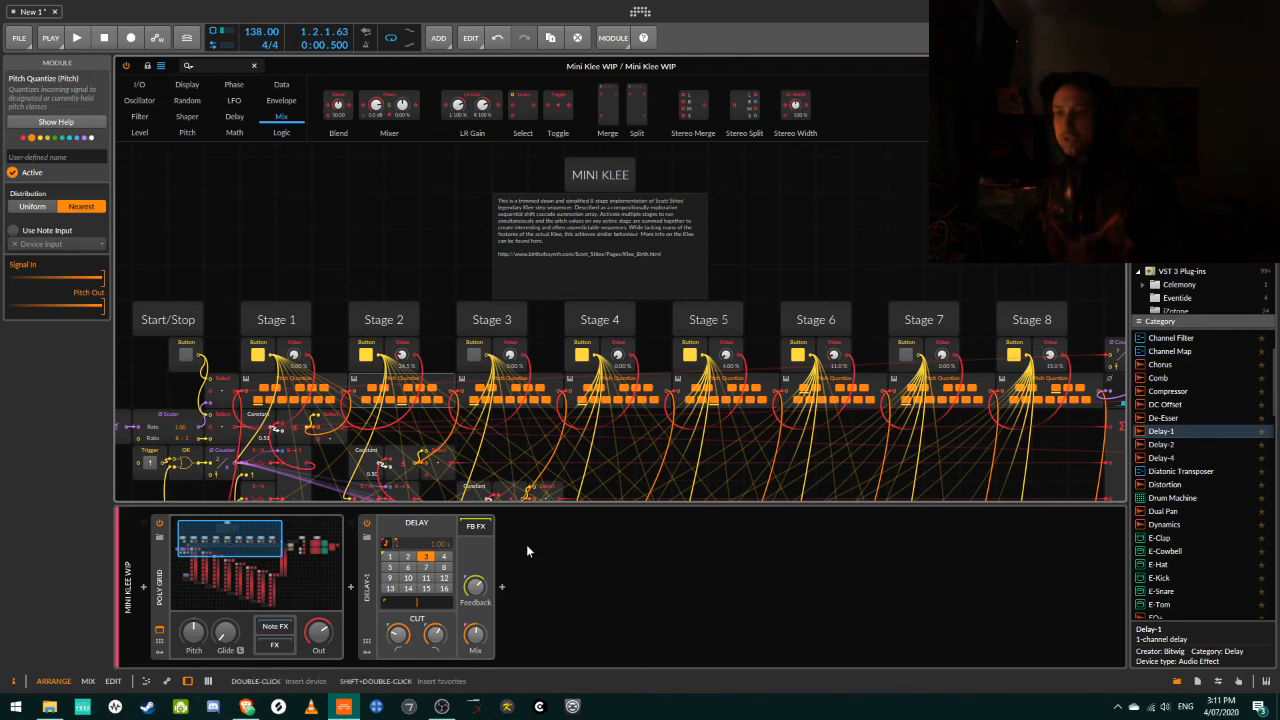
Switch to OBS Studio.
left_click(441, 706)
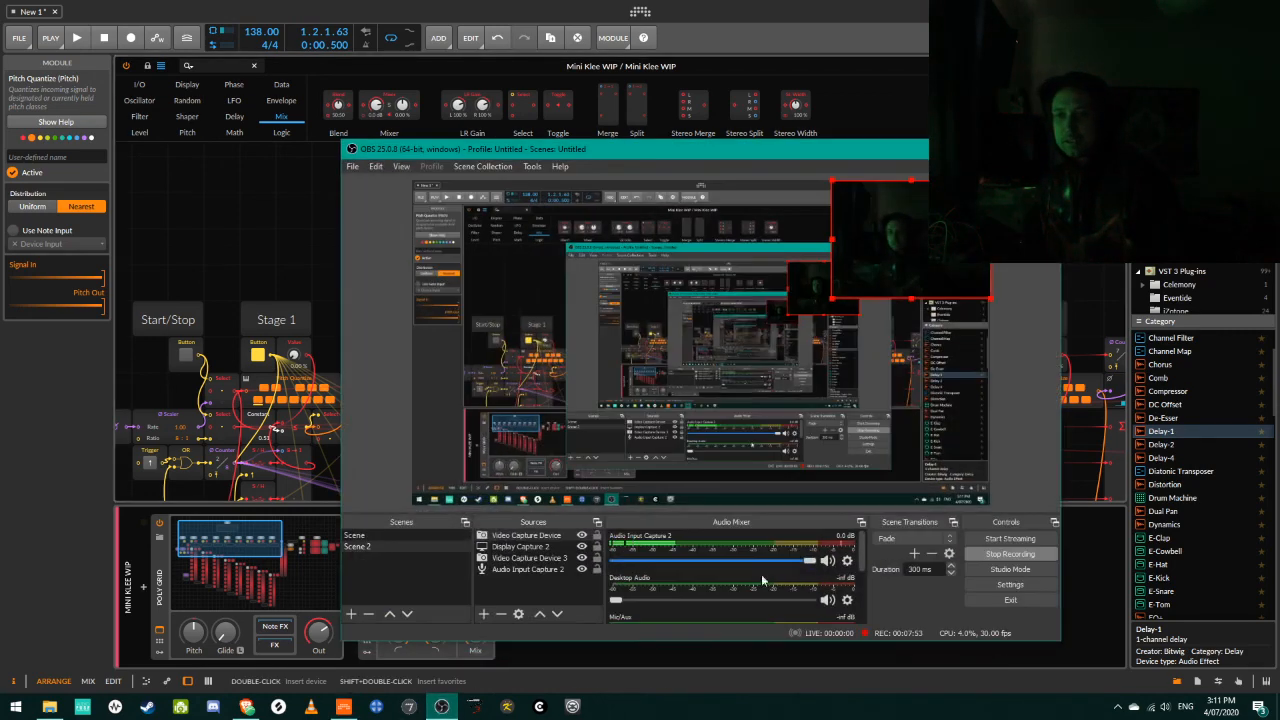